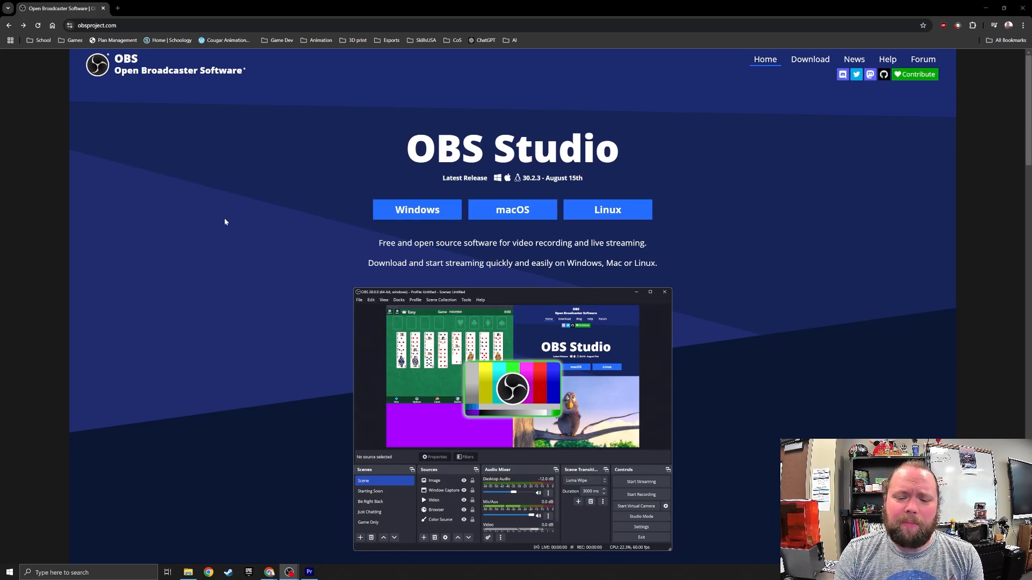
Look through the OBS Studio homepage, including its sponsors and the Features section.
scroll(224, 221, "down", 3)
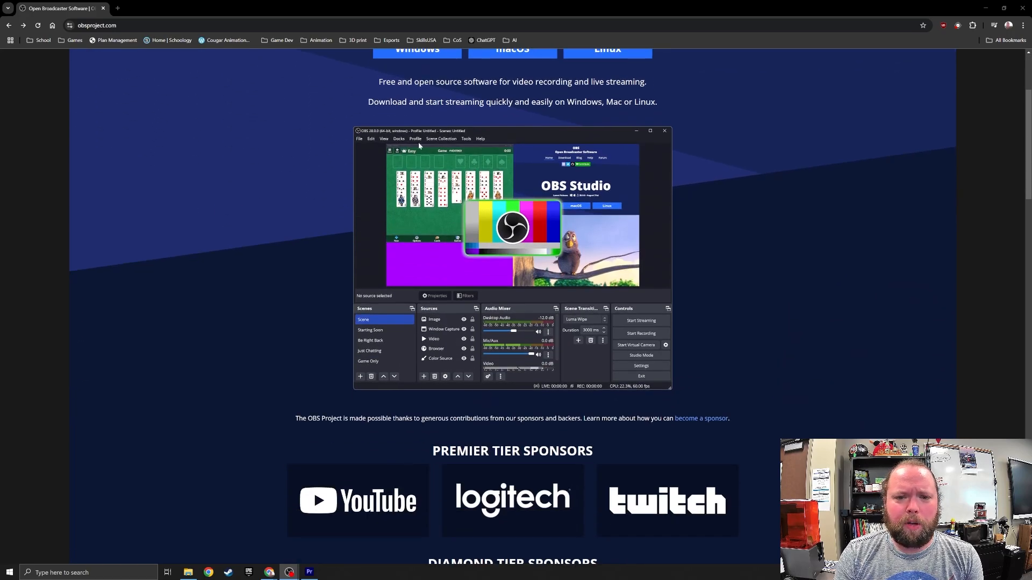
scroll(236, 239, "down", 3)
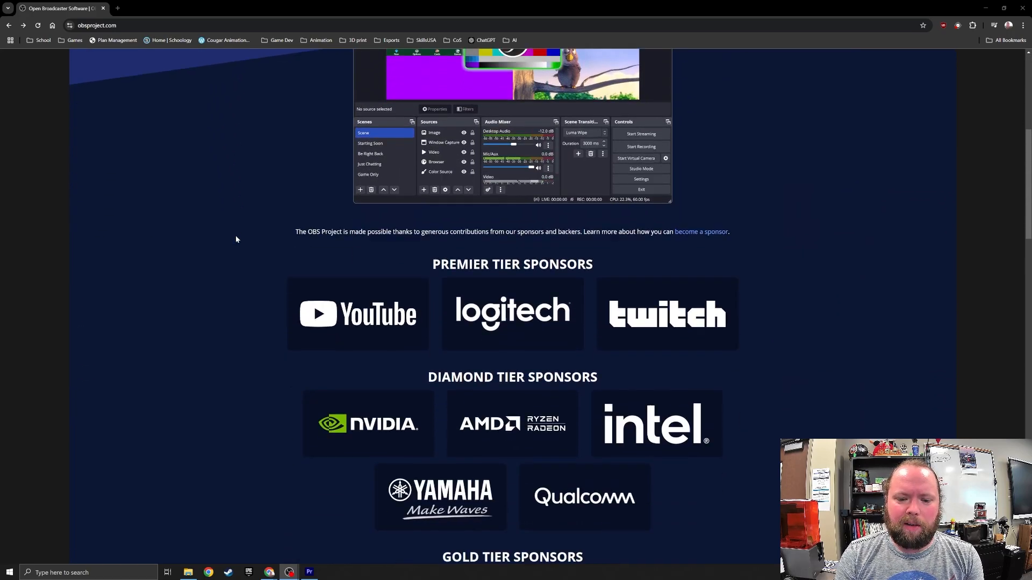
scroll(236, 239, "down", 2)
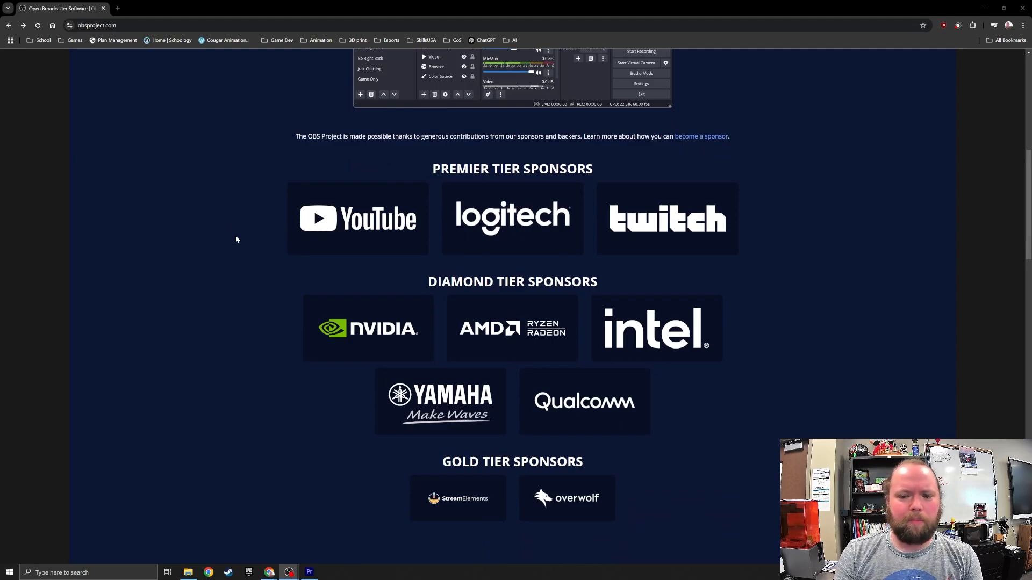
scroll(236, 239, "down", 1)
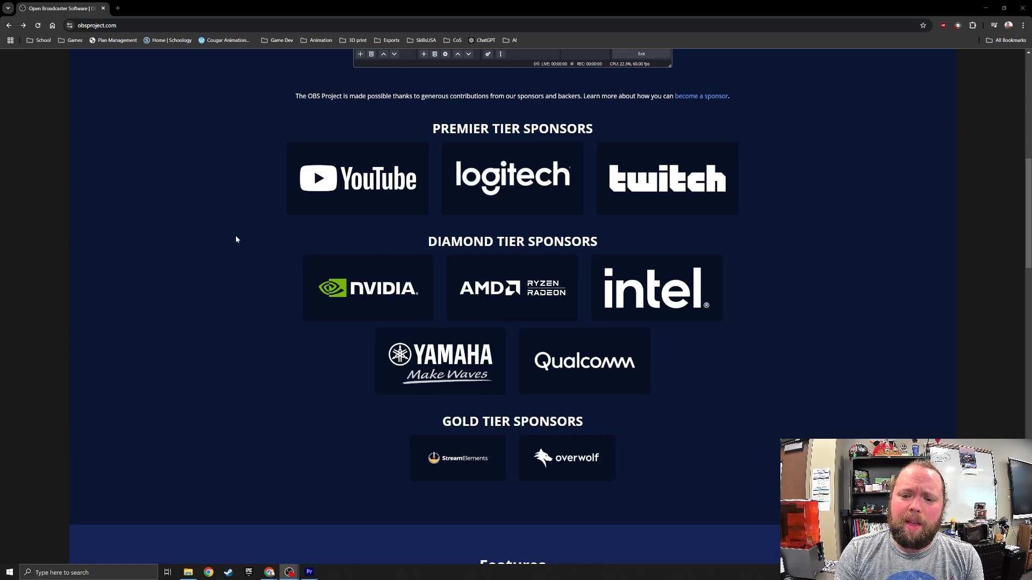
scroll(235, 239, "down", 7)
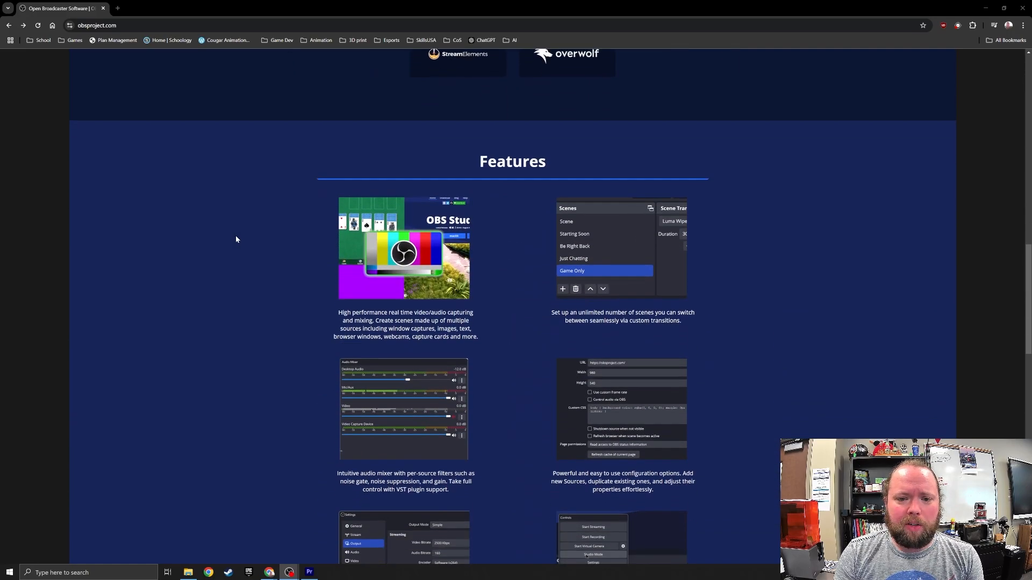
scroll(236, 239, "down", 2)
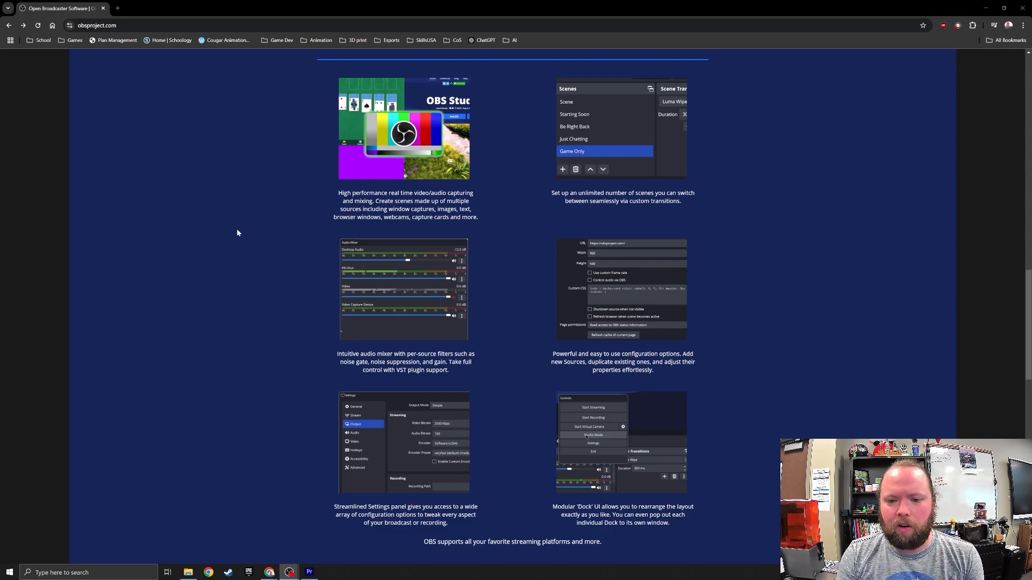
scroll(521, 254, "down", 2)
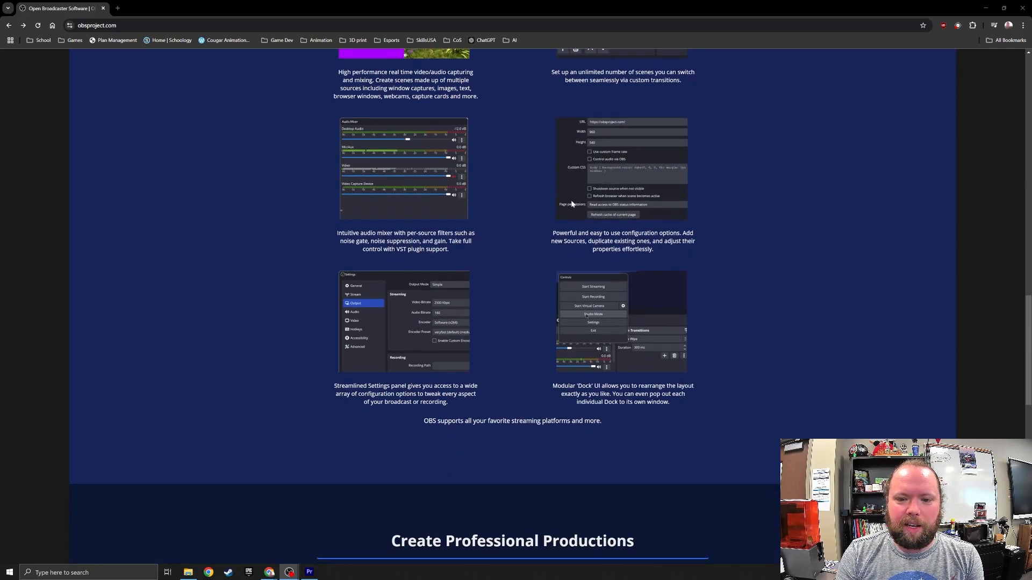
scroll(496, 307, "up", 3)
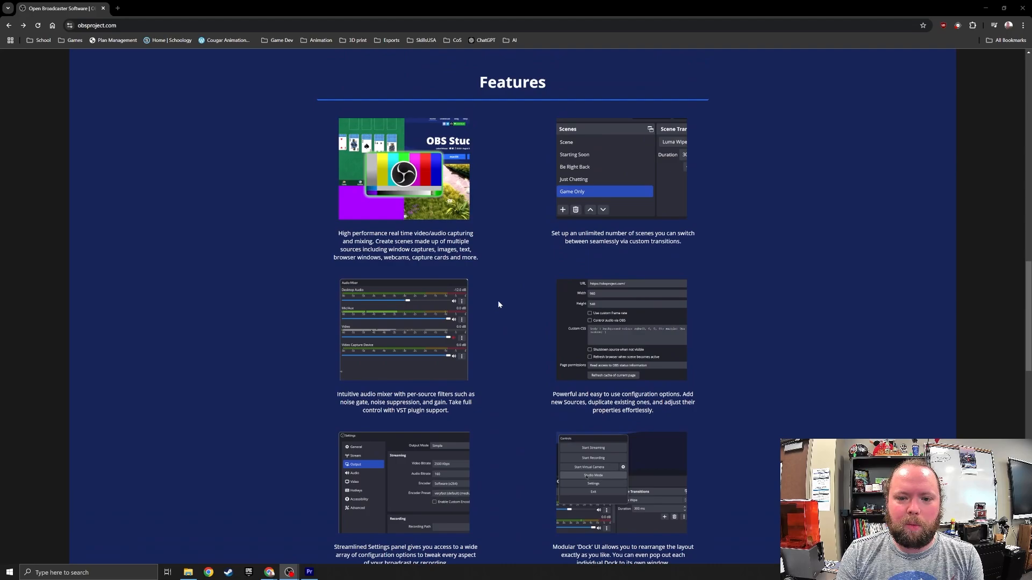
scroll(446, 439, "up", 10)
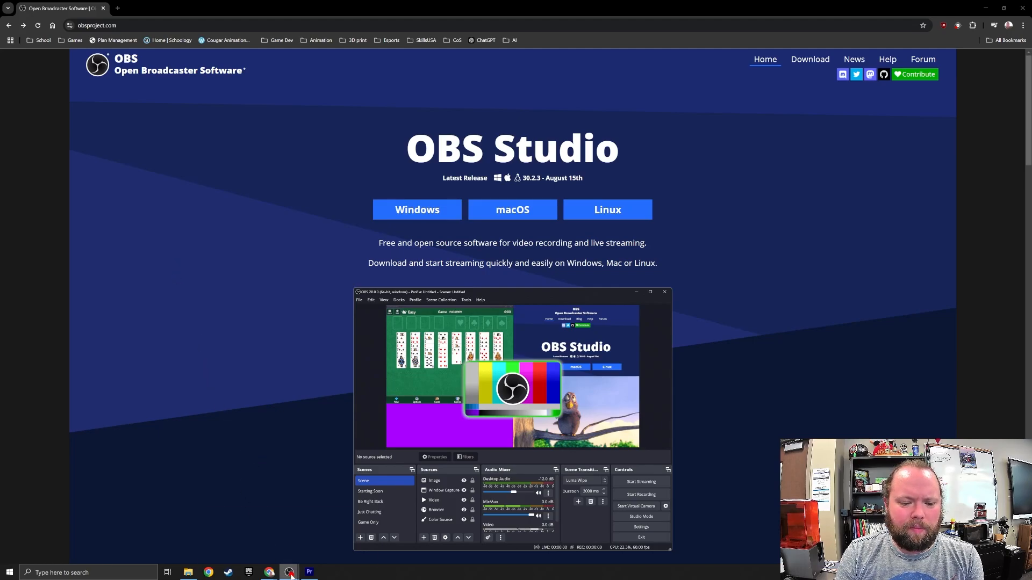
Switch to the OBS Studio application and look over the sources listed in the existing scene.
mouse_move(289, 572)
left_click(329, 547)
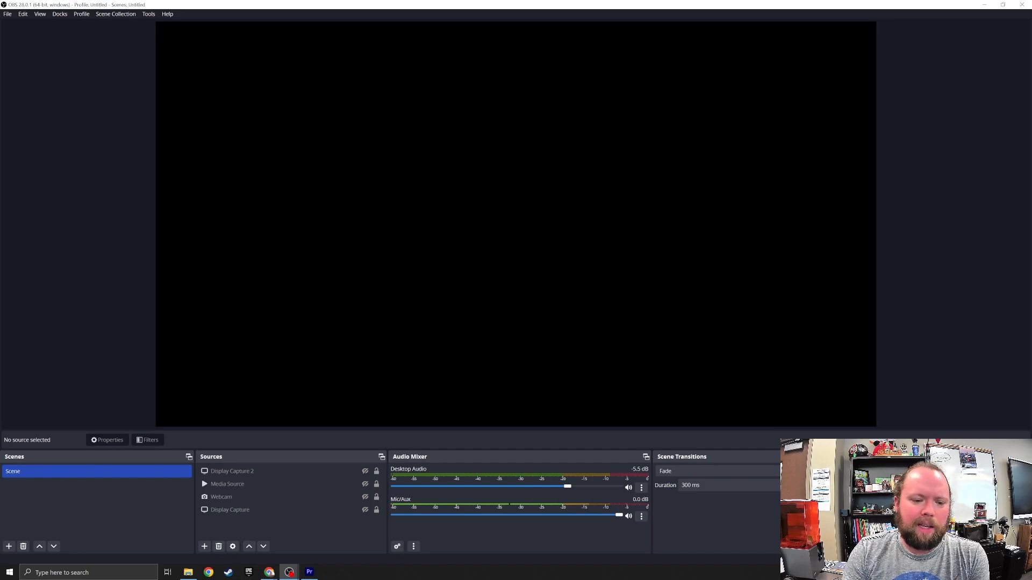
left_click_drag(221, 497, 273, 497)
left_click(680, 412)
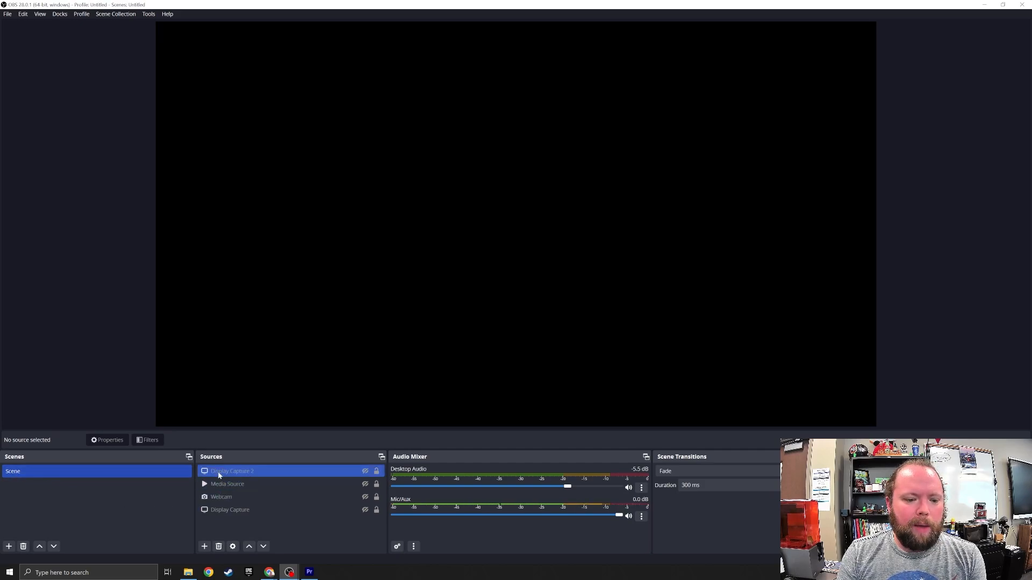
left_click(308, 495)
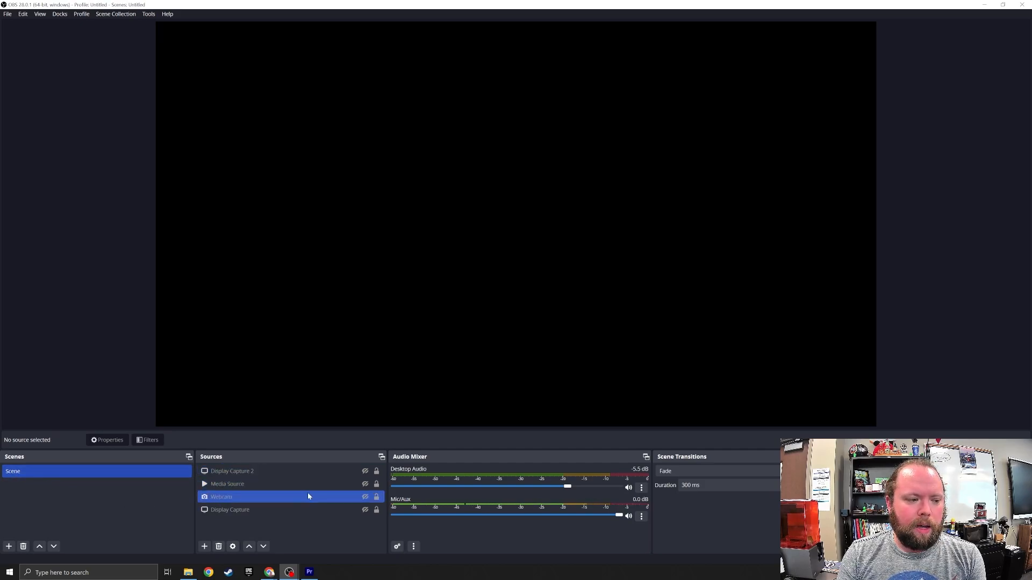
left_click(246, 483)
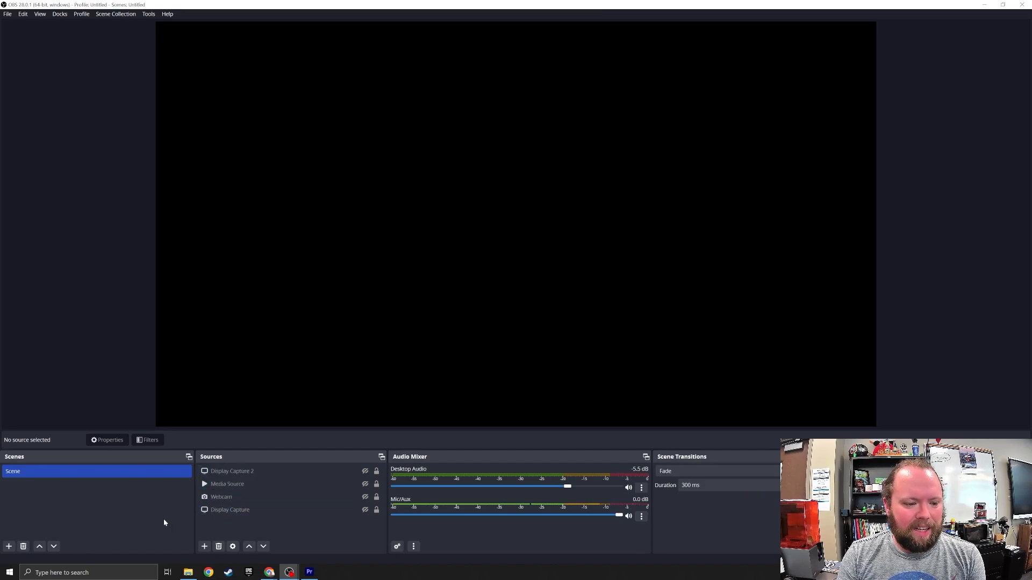
Add a new scene named Scene 2 and look over the source types available for it.
left_click(9, 547)
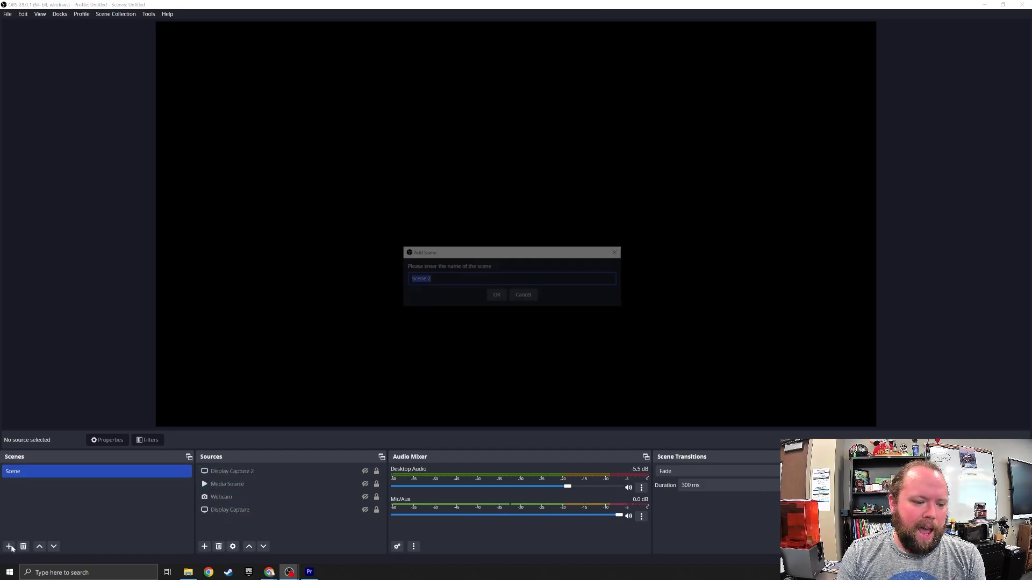
left_click(493, 295)
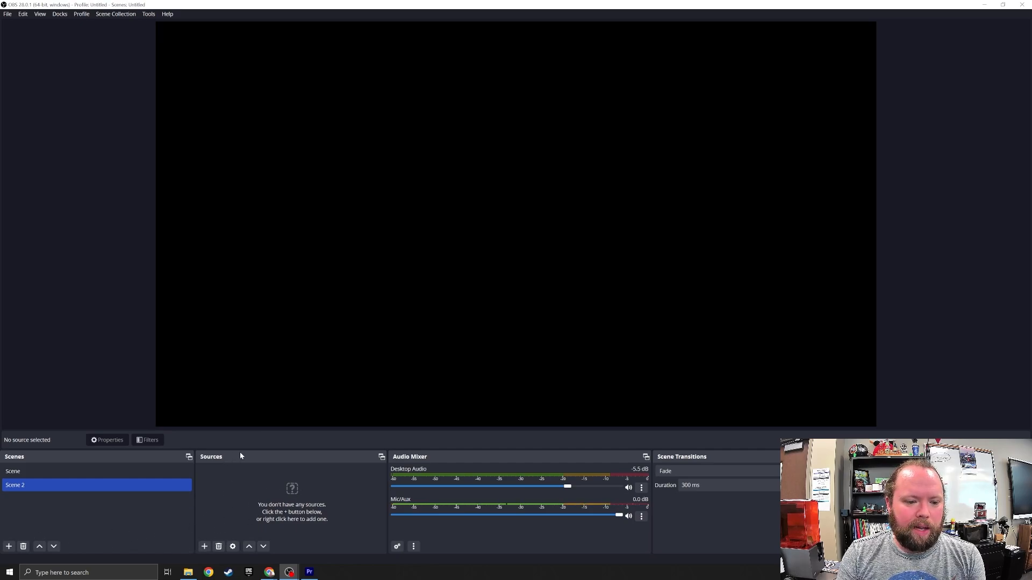
left_click(204, 547)
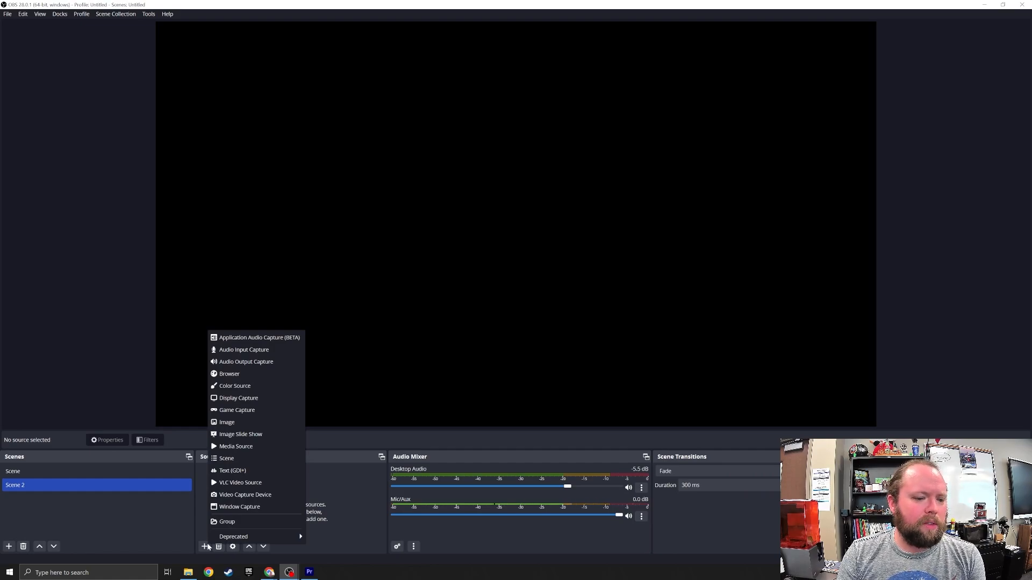
left_click(188, 535)
Alternate between Scene and Scene 2 to compare their source lists, finishing on Scene 2.
left_click(28, 475)
left_click(32, 483)
left_click(31, 475)
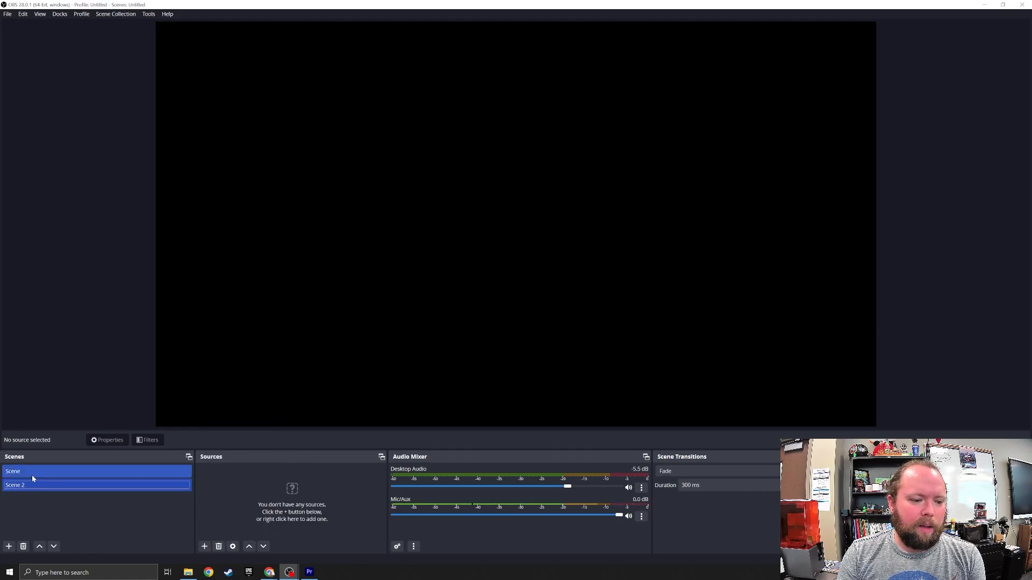
left_click(34, 483)
left_click(38, 472)
left_click(43, 485)
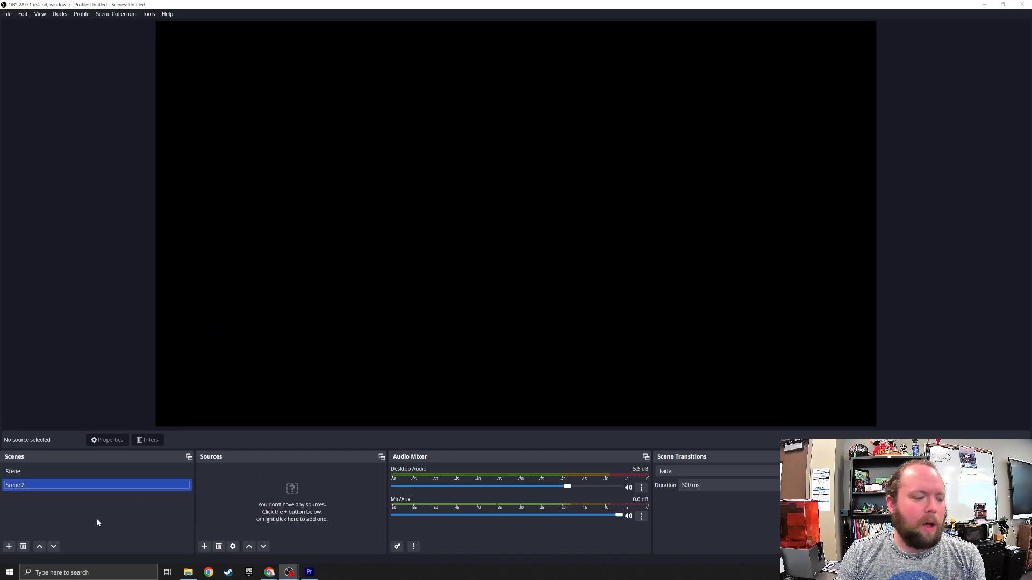
left_click(48, 471)
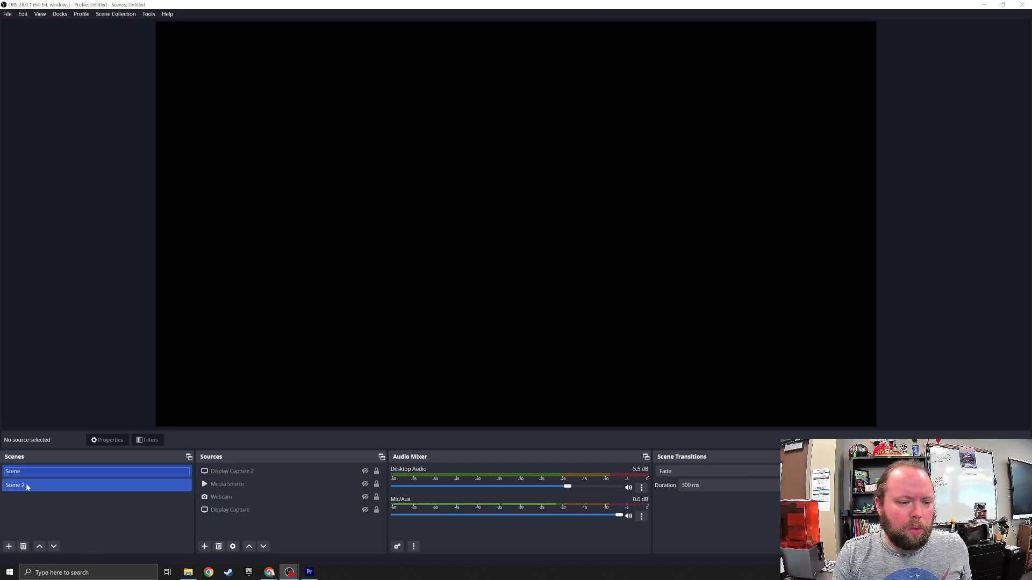
left_click(26, 485)
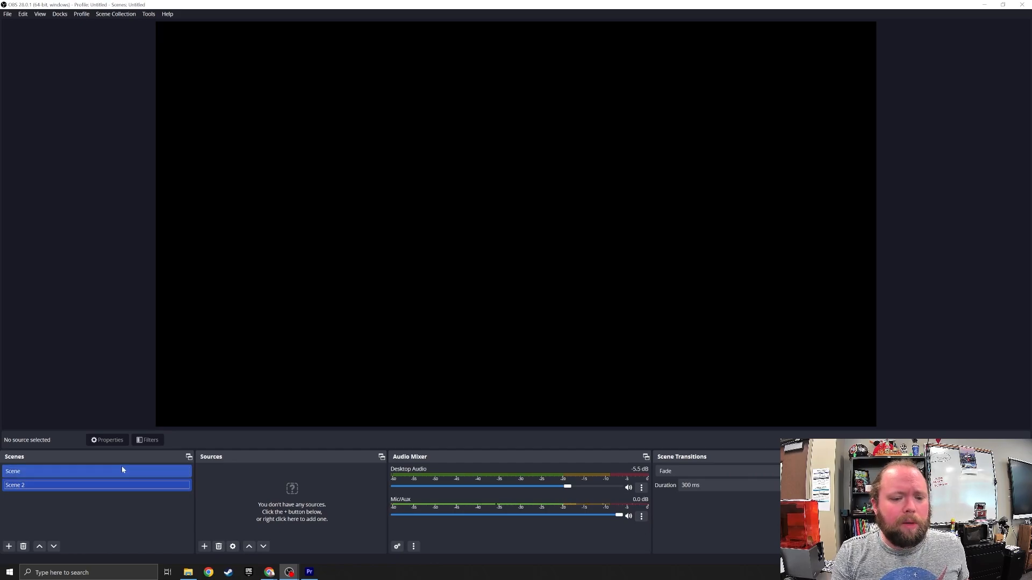
left_click(94, 482)
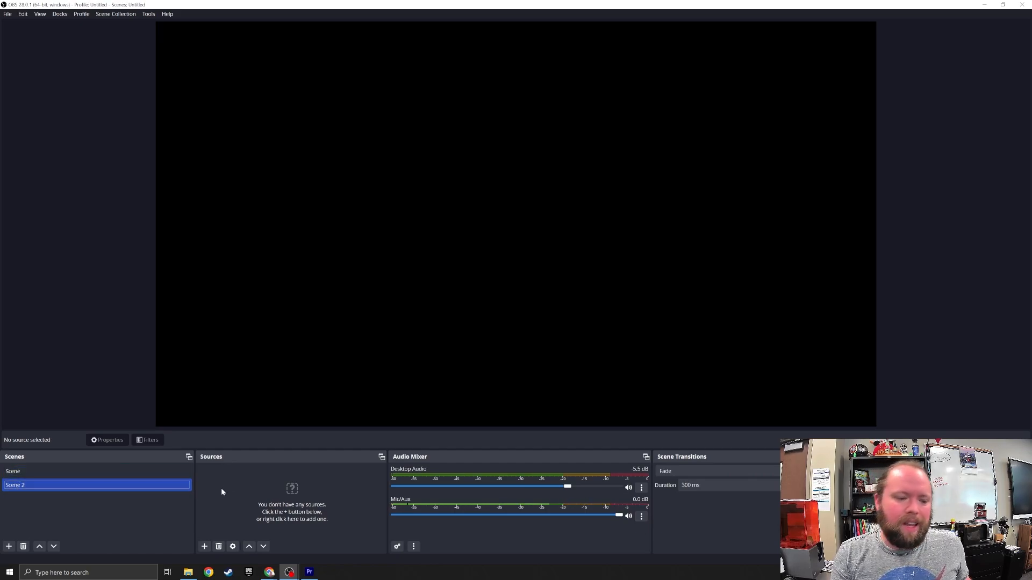
left_click(43, 476)
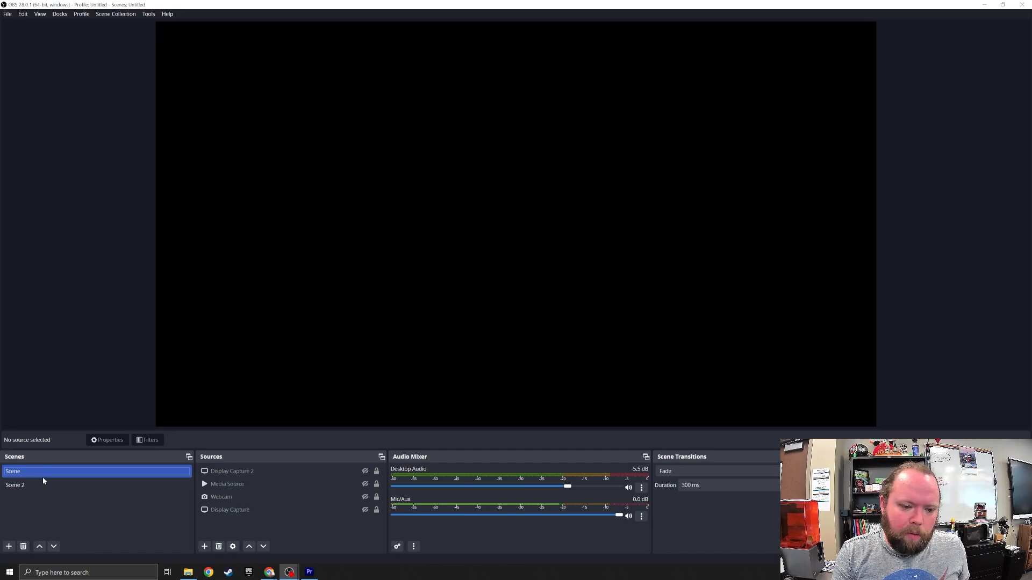
left_click(38, 483)
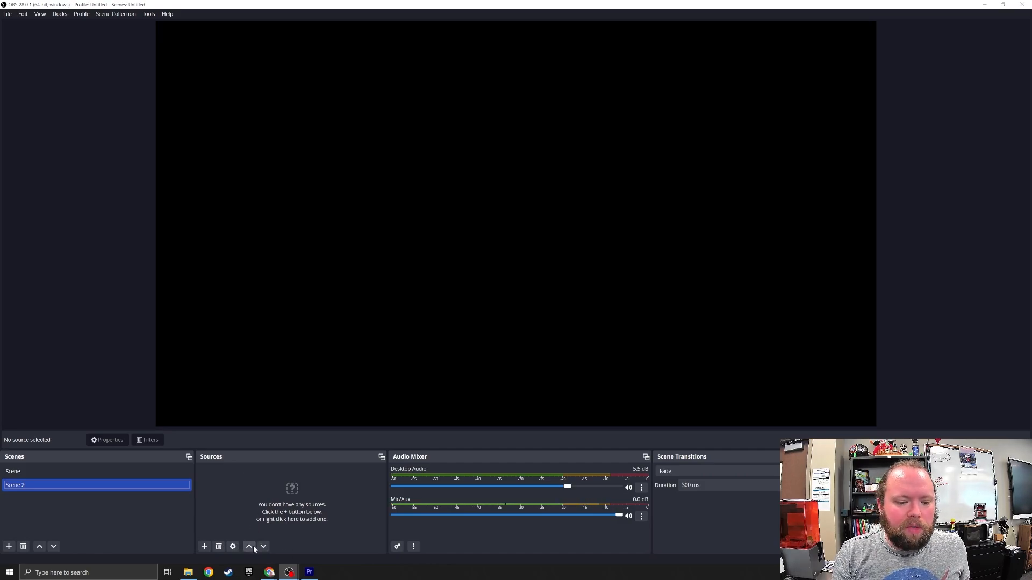
Add a new Display Capture source to Scene 2 and enlarge its properties window.
left_click(202, 550)
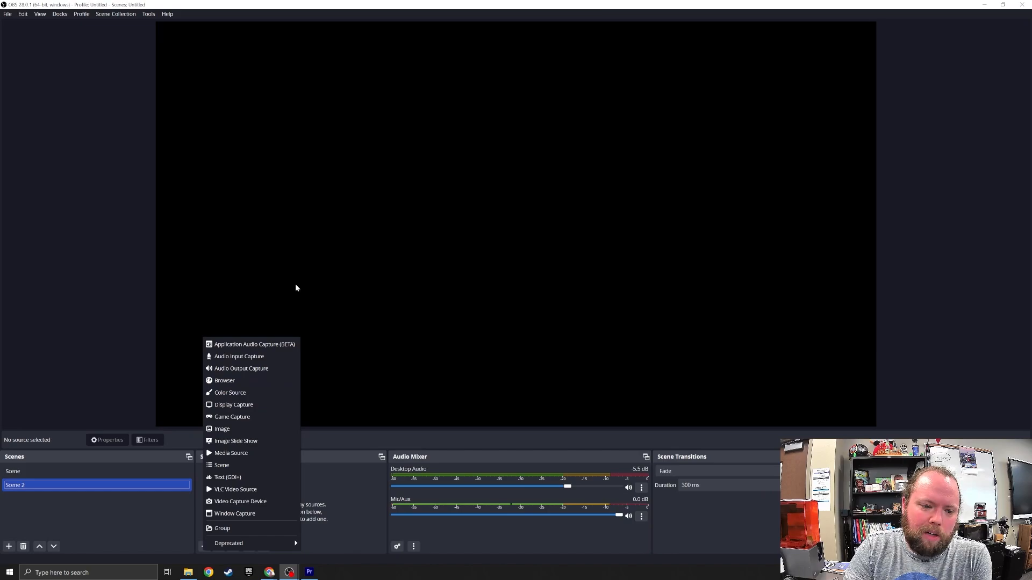
left_click(237, 408)
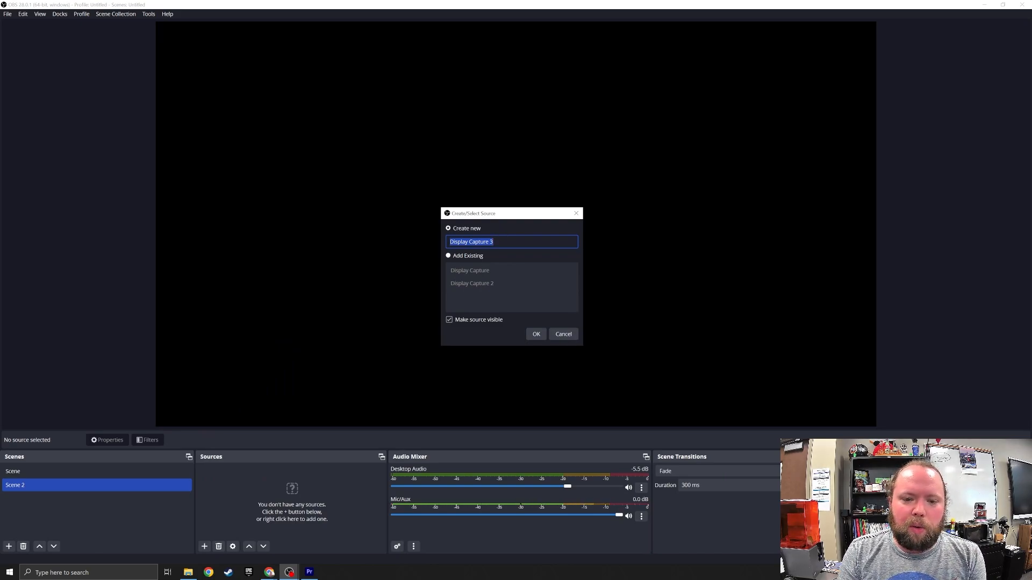
left_click(535, 335)
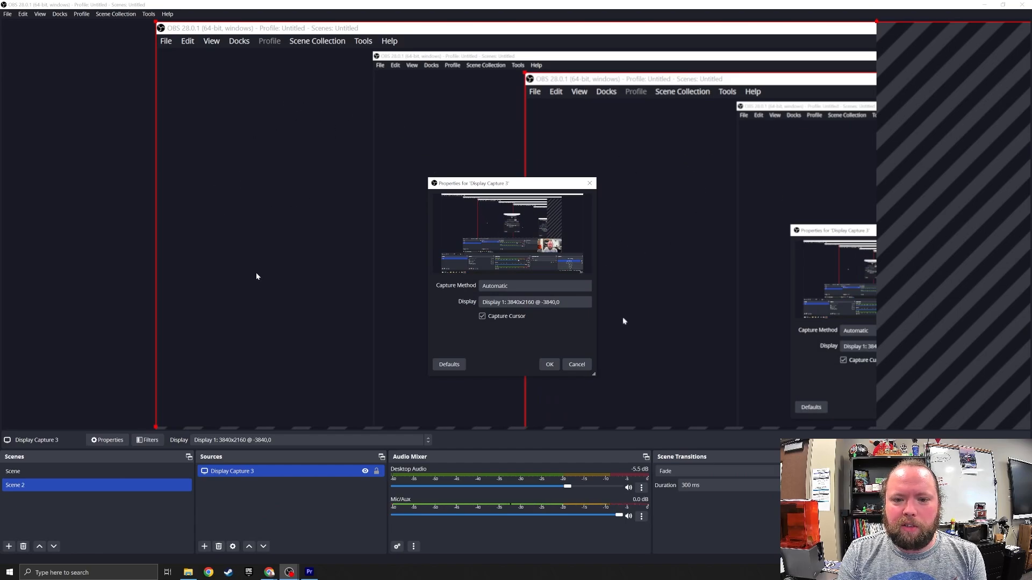
left_click_drag(429, 375, 154, 462)
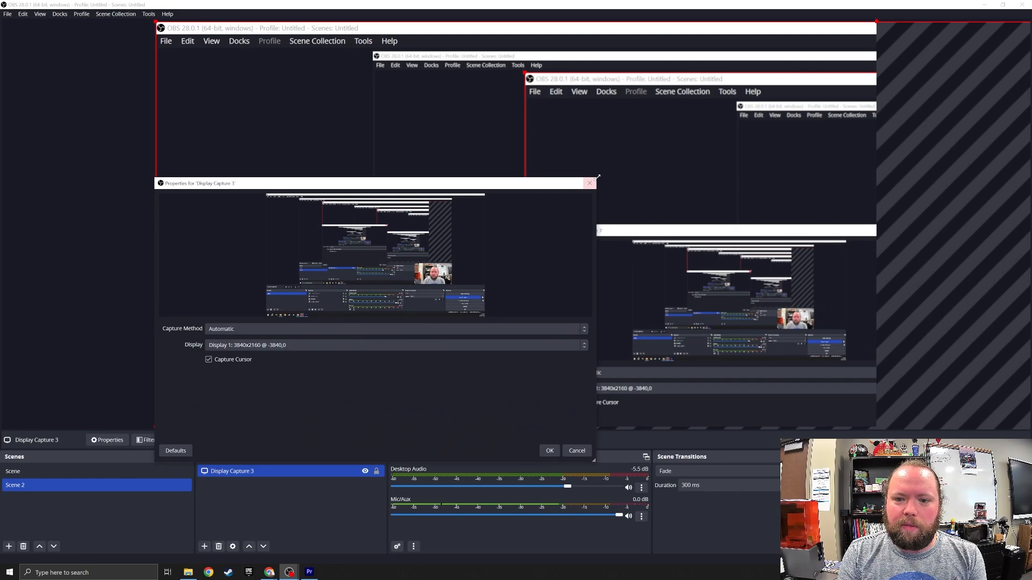
left_click_drag(598, 175, 1027, 22)
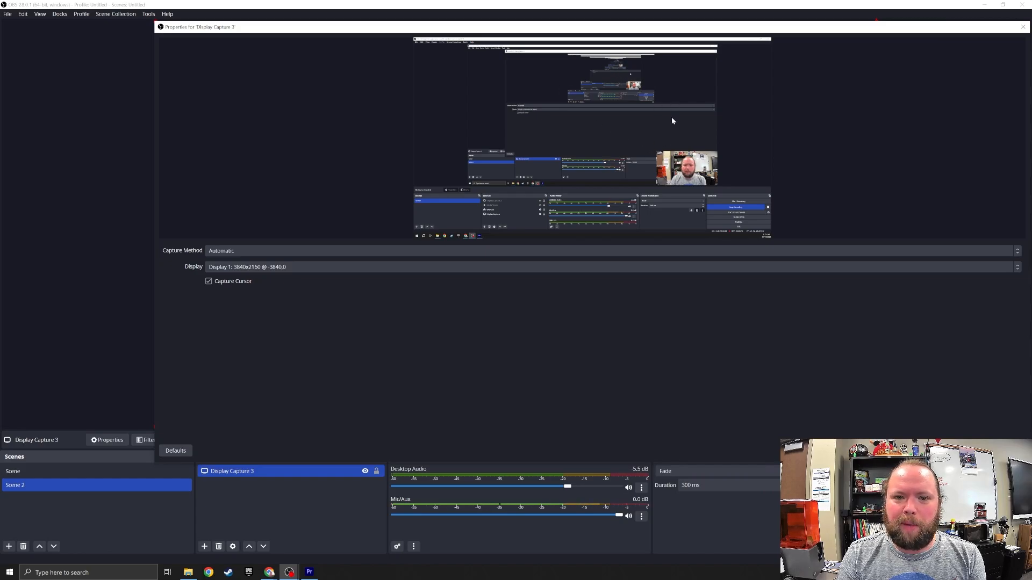
Preview Display 2 (Primary Monitor) for the capture, then choose Display 1: 3840x2160 and accept the properties.
left_click(225, 268)
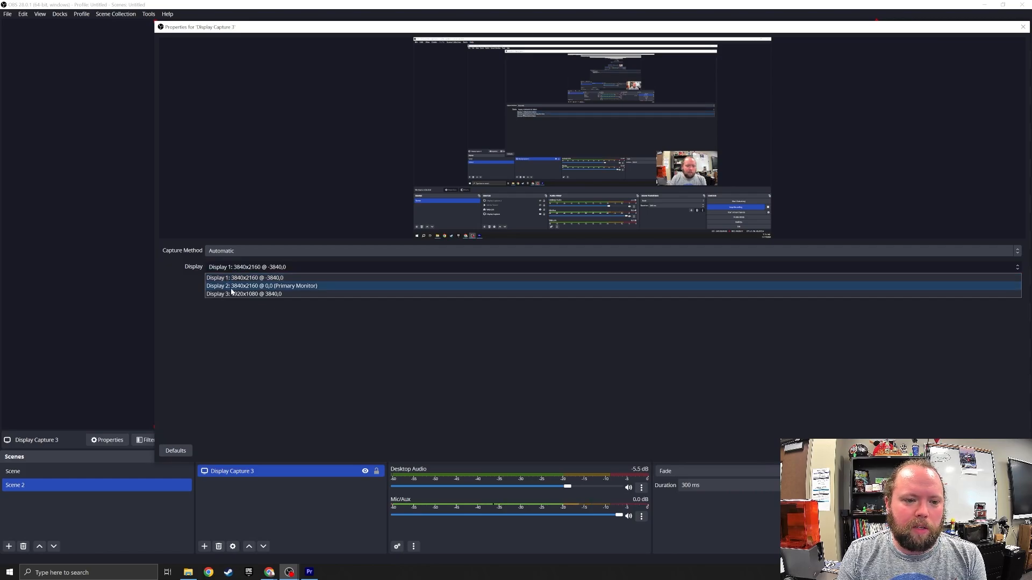
left_click(232, 285)
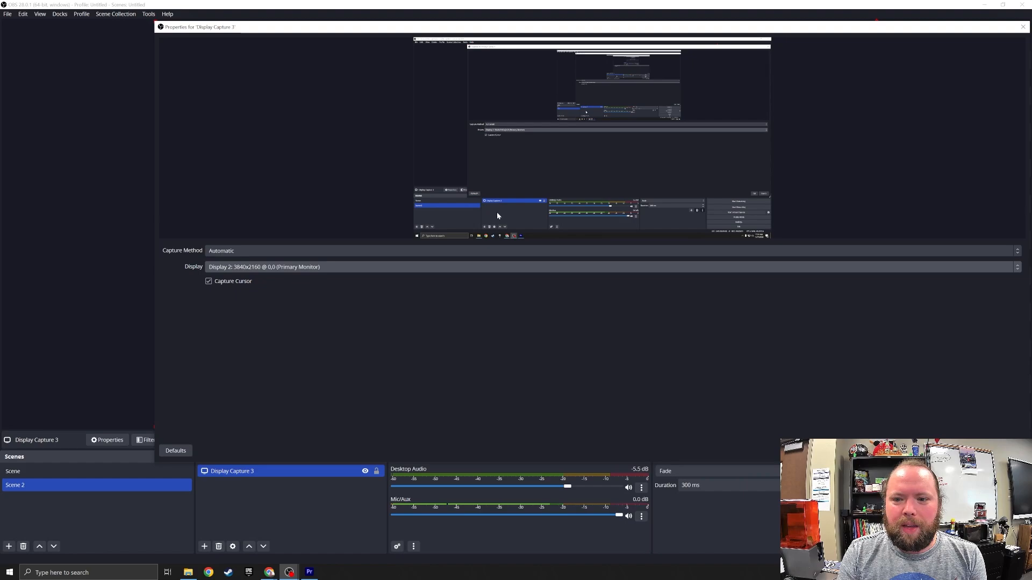
left_click(235, 267)
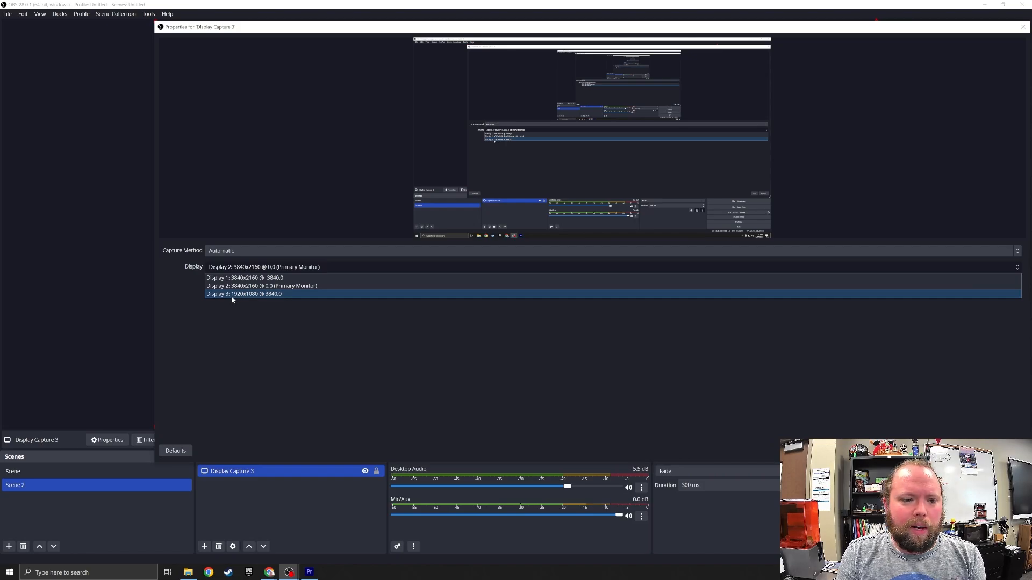
left_click(244, 277)
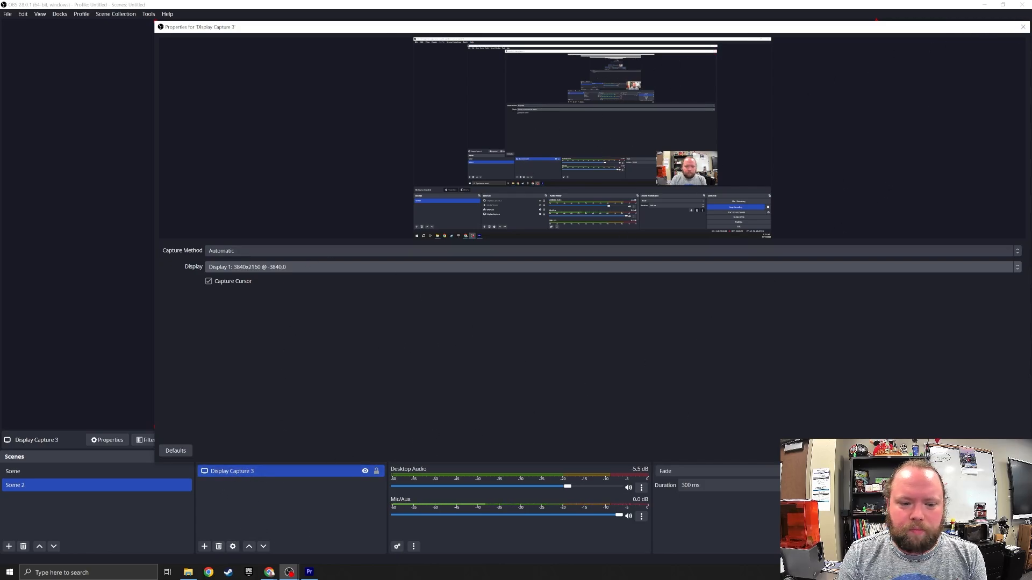
left_click(978, 451)
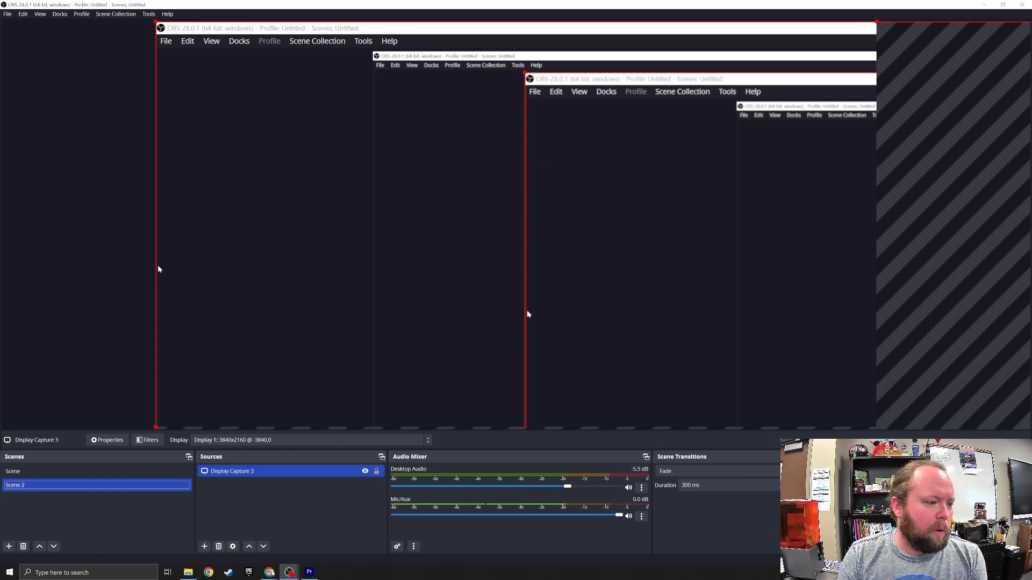
Hide Display Capture 3 and add a new Display Capture source to Scene 2 that captures Display 3: 1920x1080.
left_click(364, 471)
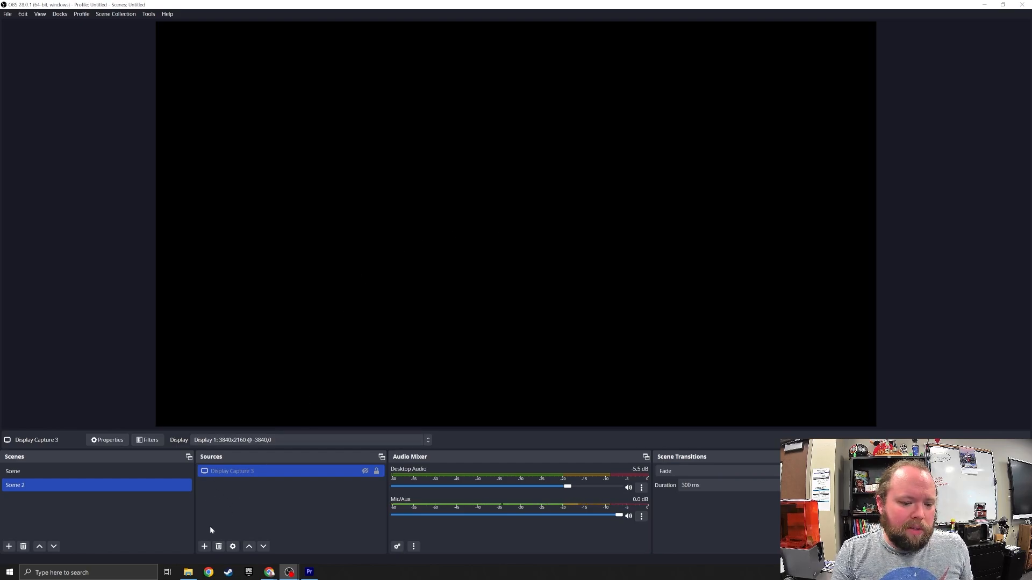
left_click(204, 546)
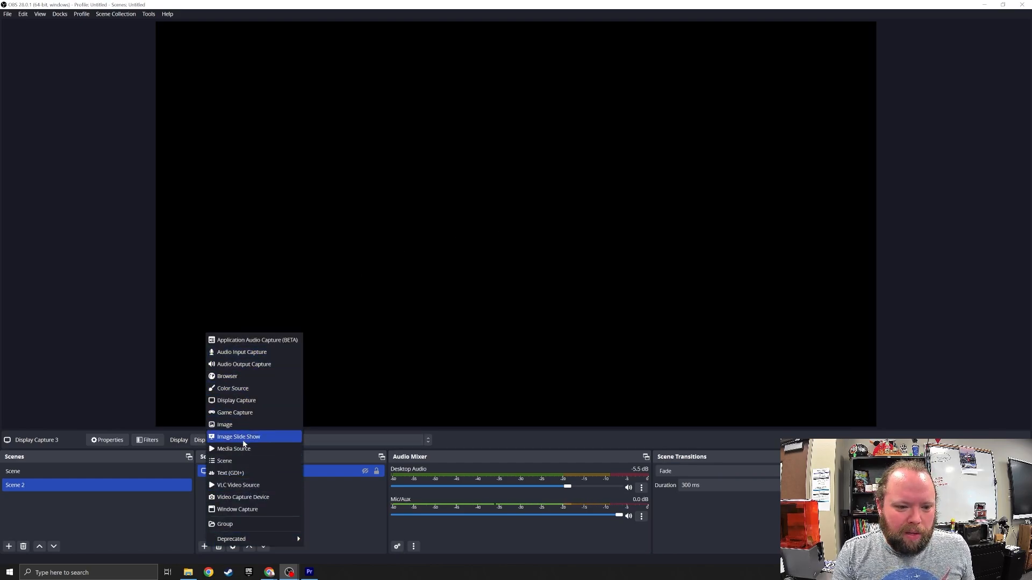
left_click(243, 401)
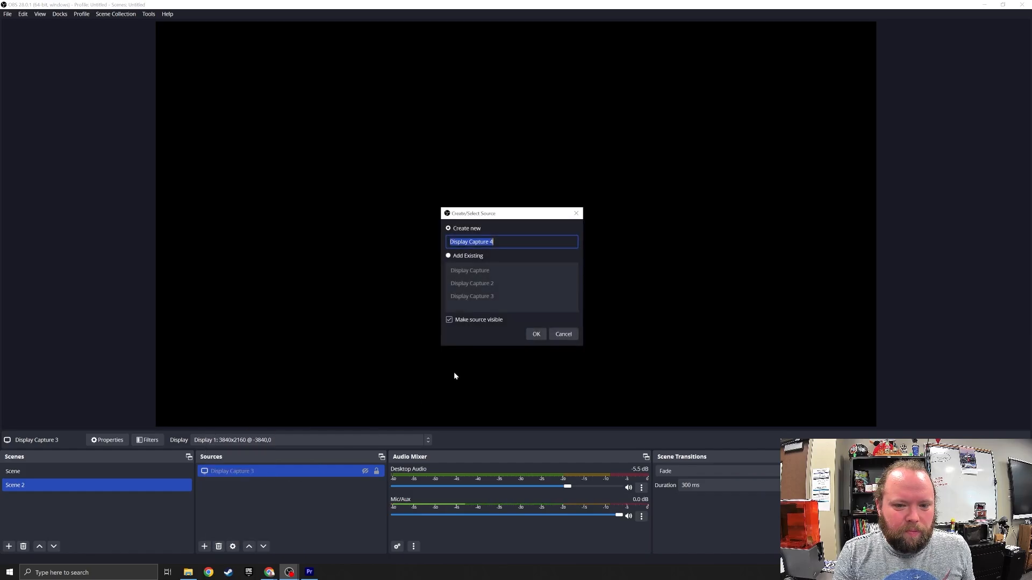
left_click(534, 333)
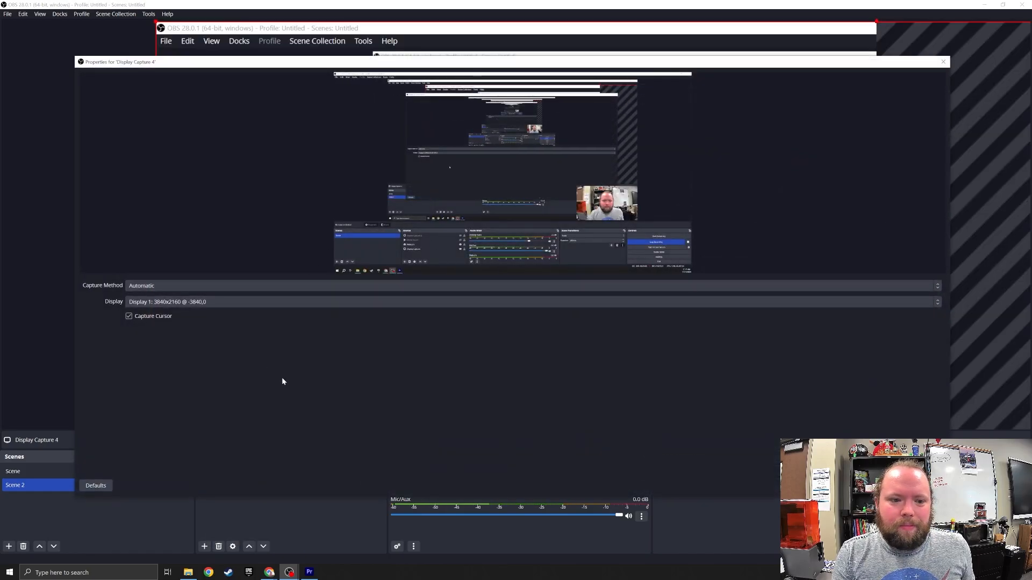
left_click(161, 302)
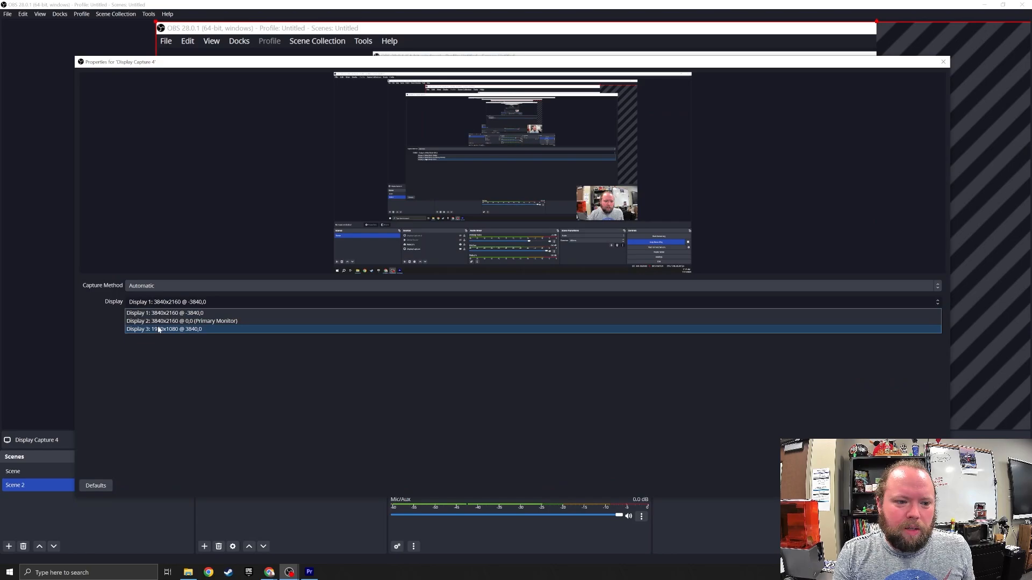
left_click(158, 329)
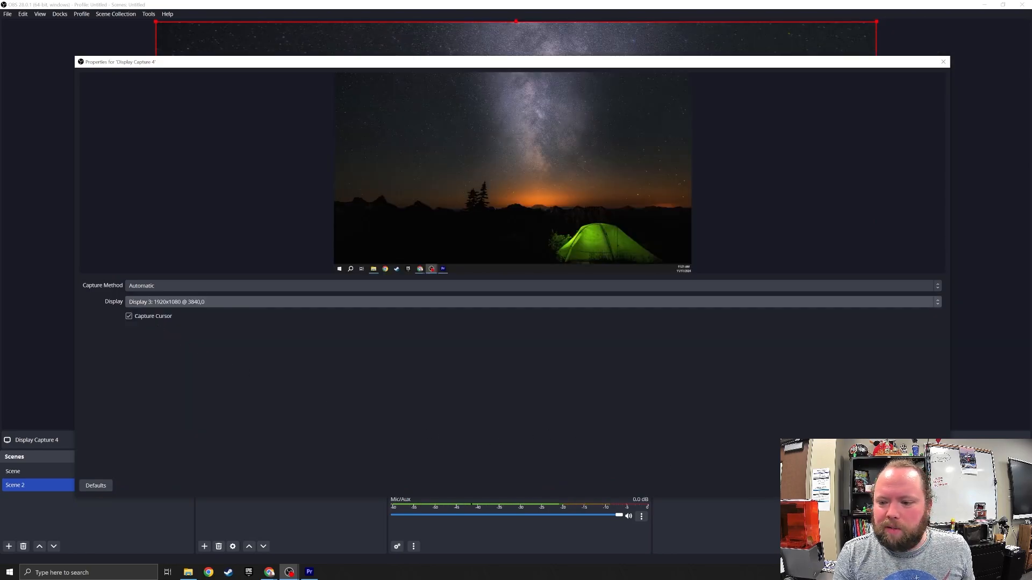
left_click(900, 485)
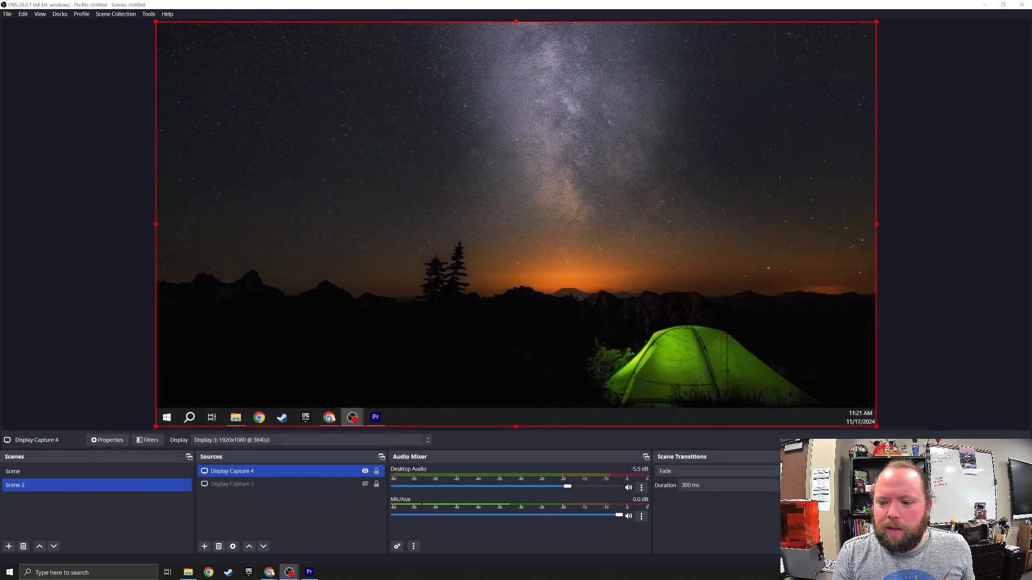
Make Display Capture 3 visible again and toggle Display Capture 4 off and on to compare the two layers.
left_click(365, 484)
left_click(366, 471)
left_click(366, 471)
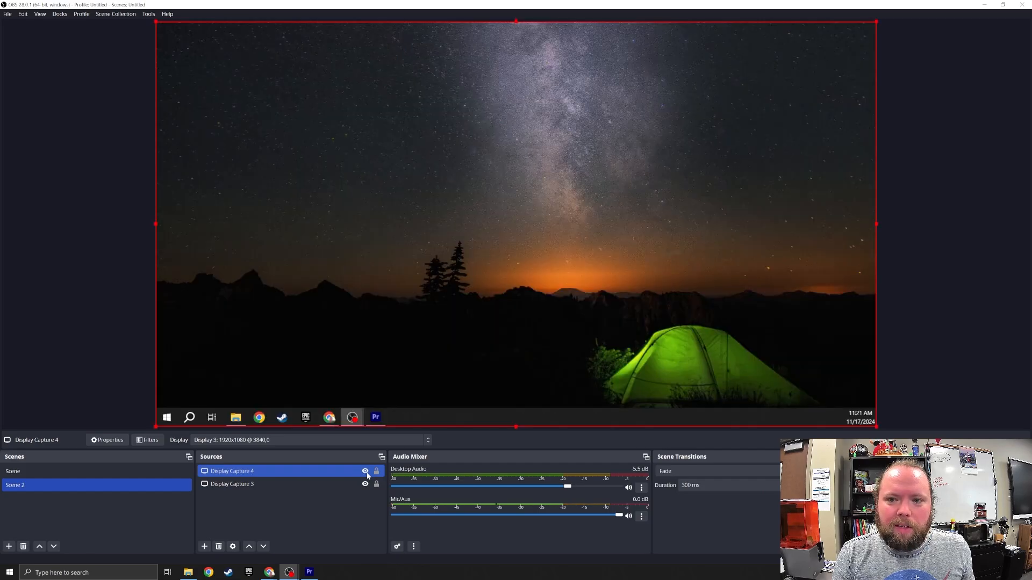
left_click(365, 471)
left_click(365, 471)
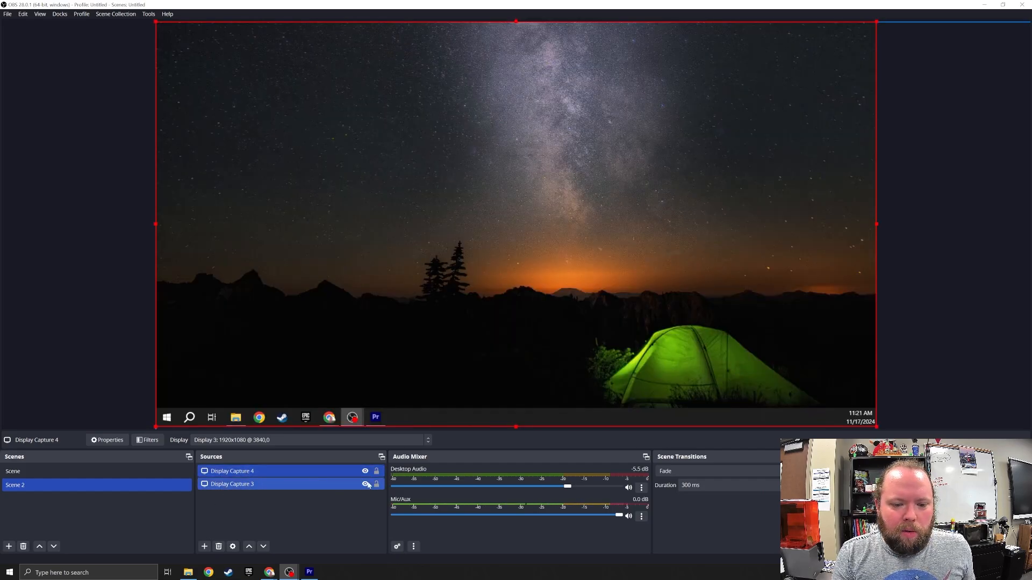
Toggle the visibility of Display Capture 3 and of Display Capture 4 to examine how source order affects the preview, leaving both shown.
left_click(366, 484)
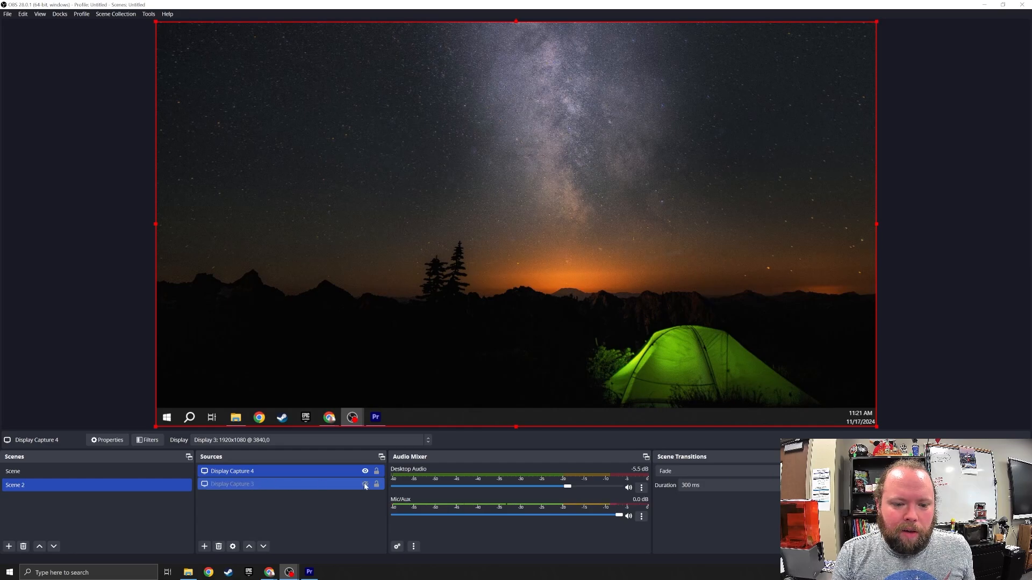
left_click(365, 484)
left_click(365, 484)
left_click(366, 484)
left_click(366, 484)
left_click(366, 485)
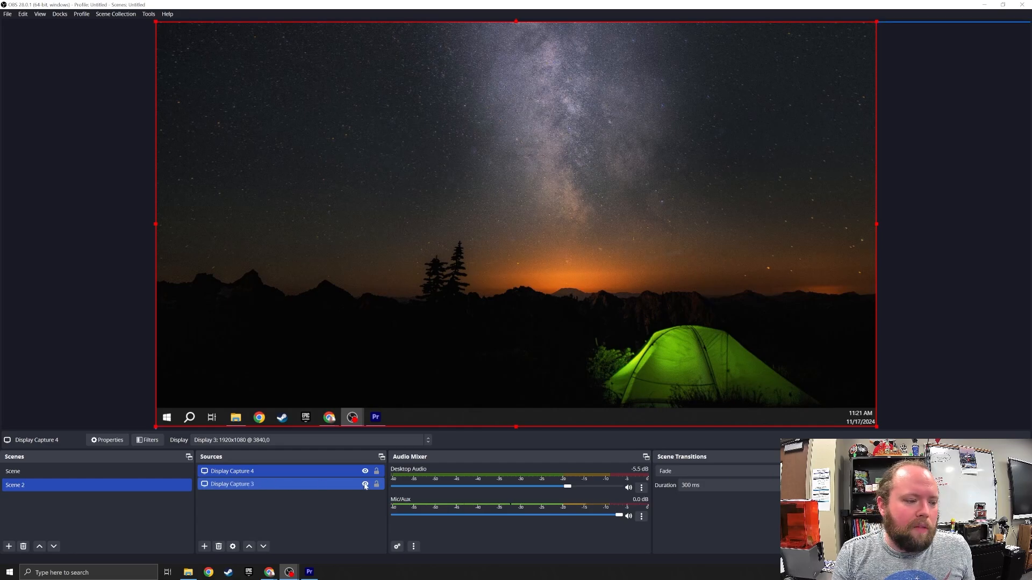
left_click(365, 484)
left_click(366, 484)
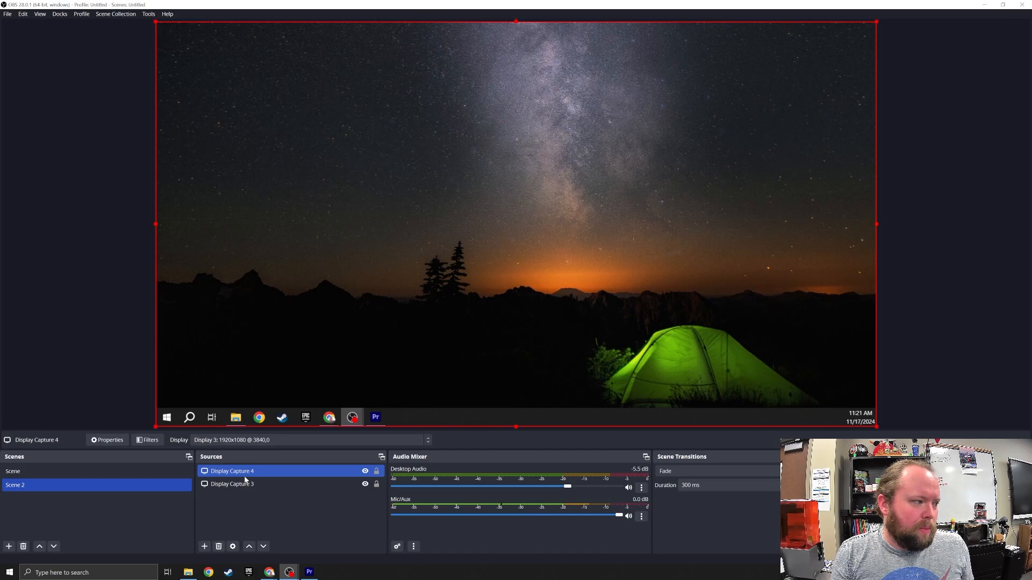
left_click(365, 471)
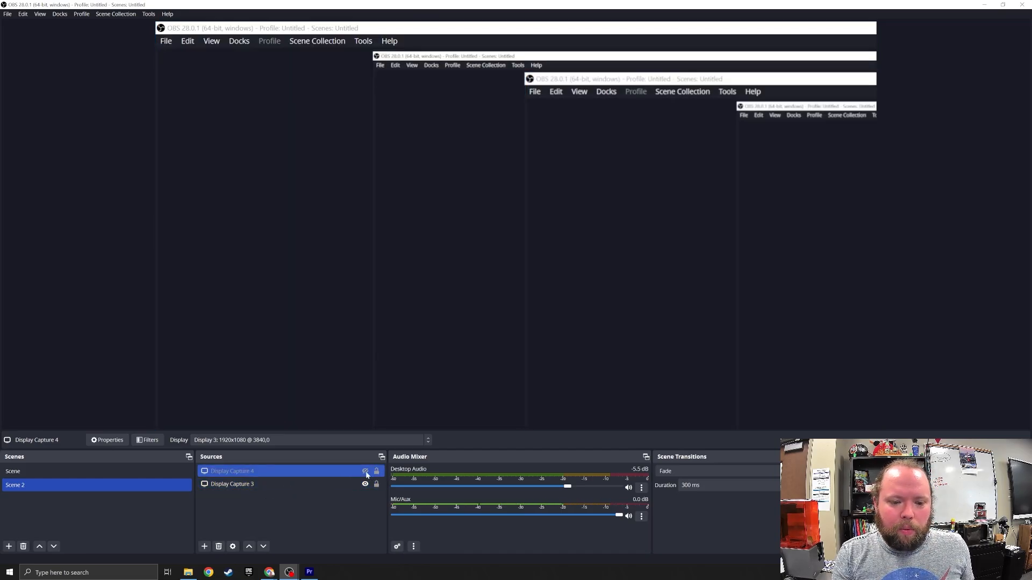
left_click(366, 472)
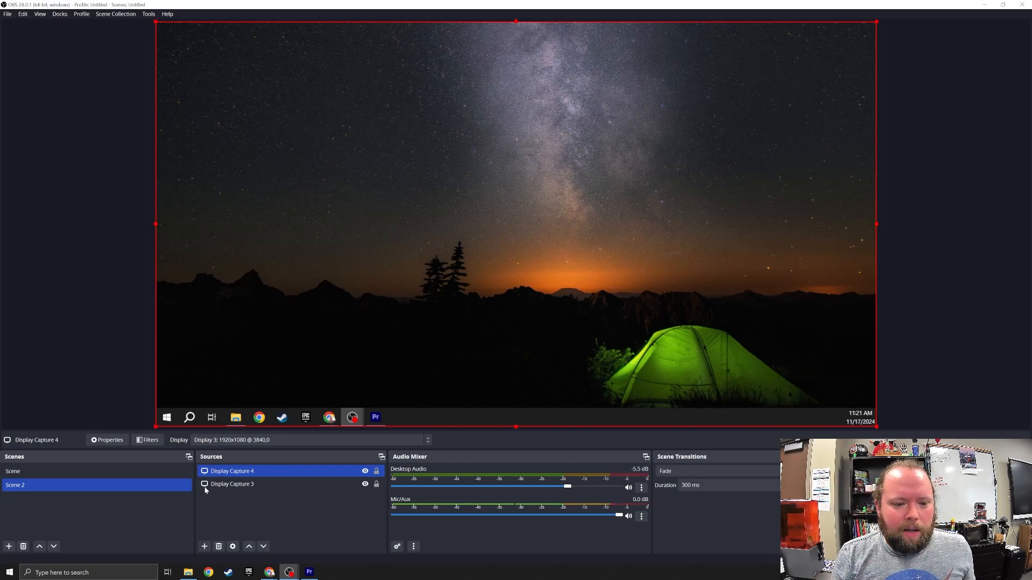
Add a new Video Capture Device source to Scene 2 using the HD Web Camera device with default settings.
left_click(204, 547)
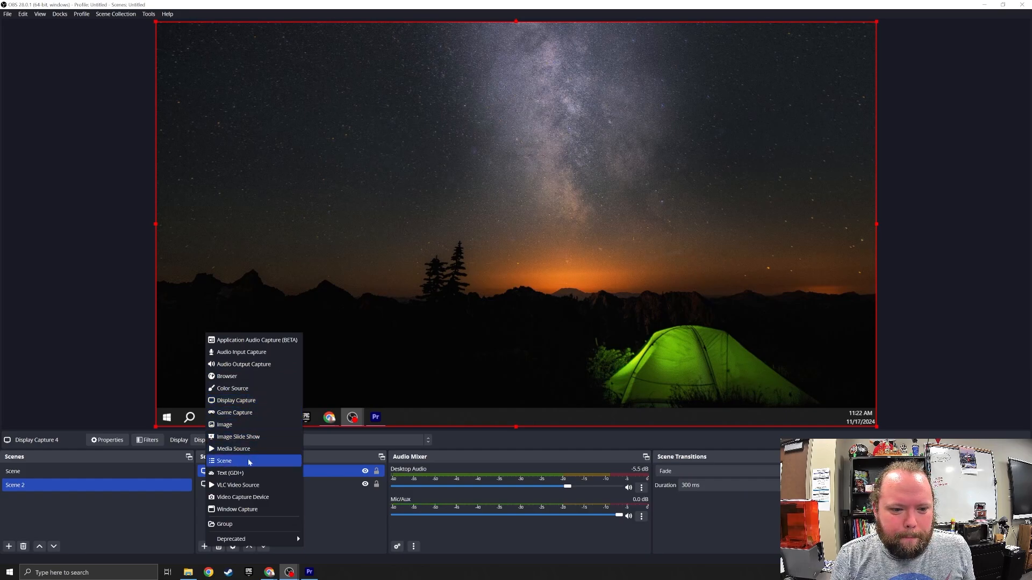
left_click(246, 498)
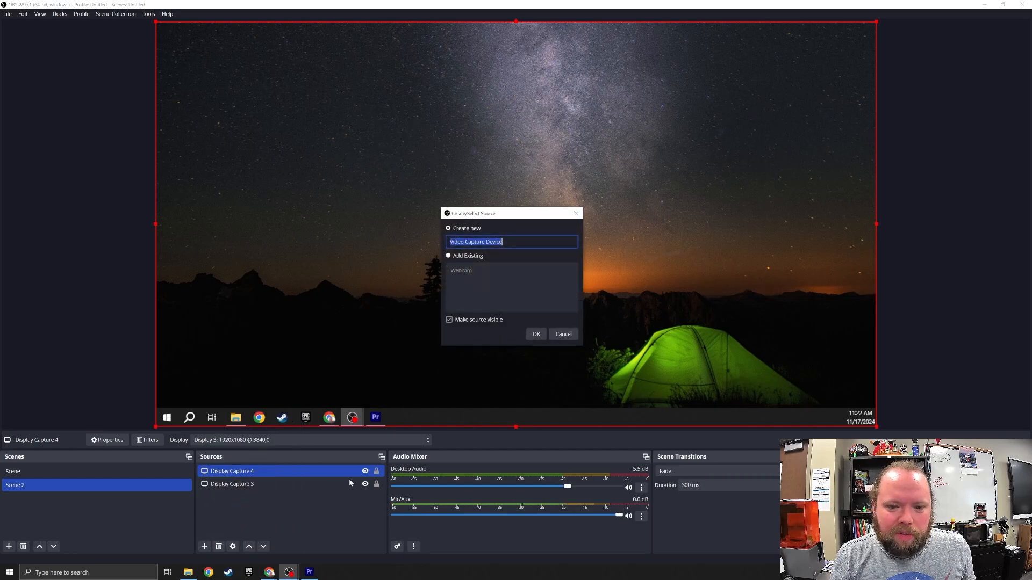
left_click(541, 335)
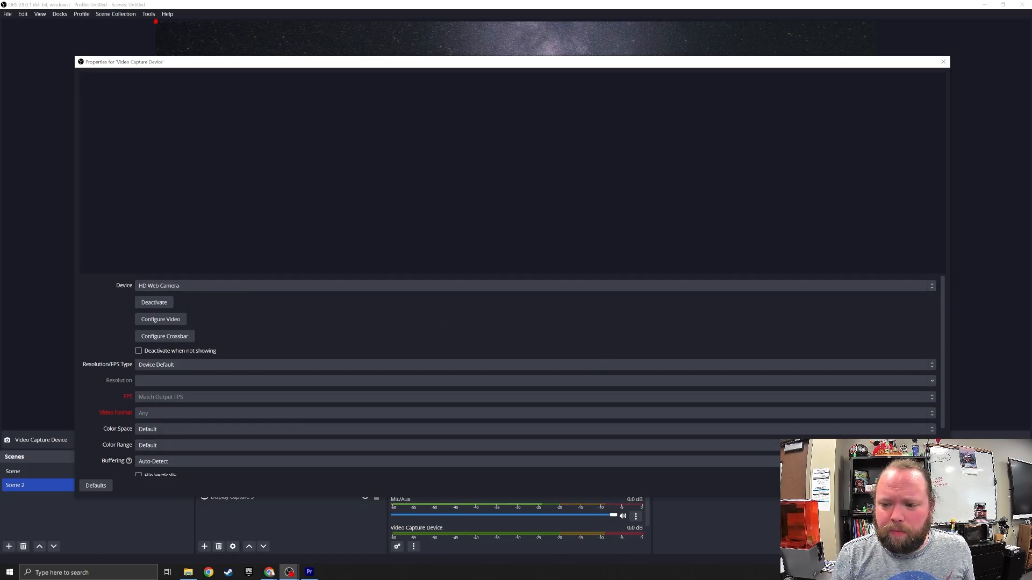
left_click(899, 486)
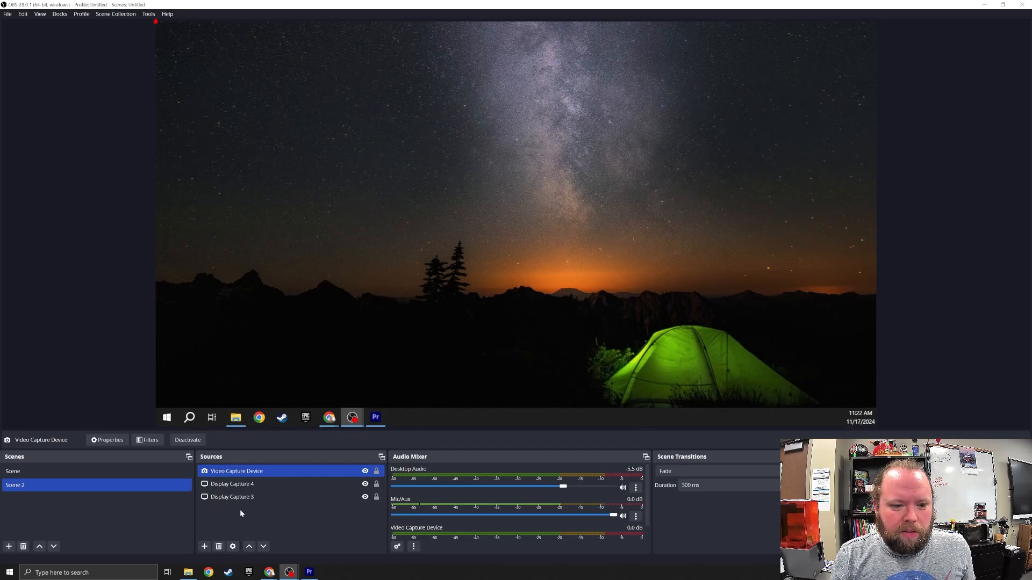
left_click(292, 483)
left_click(292, 470)
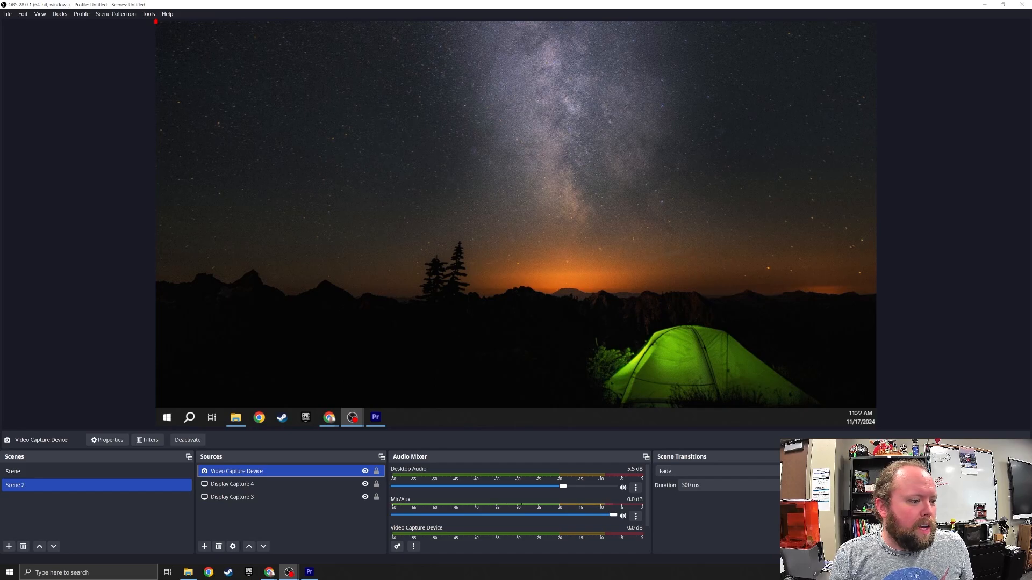
Shrink Display Capture 4 toward the canvas's lower-right corner, starting about 873 px from the left and 491 px from the top.
left_click(763, 349)
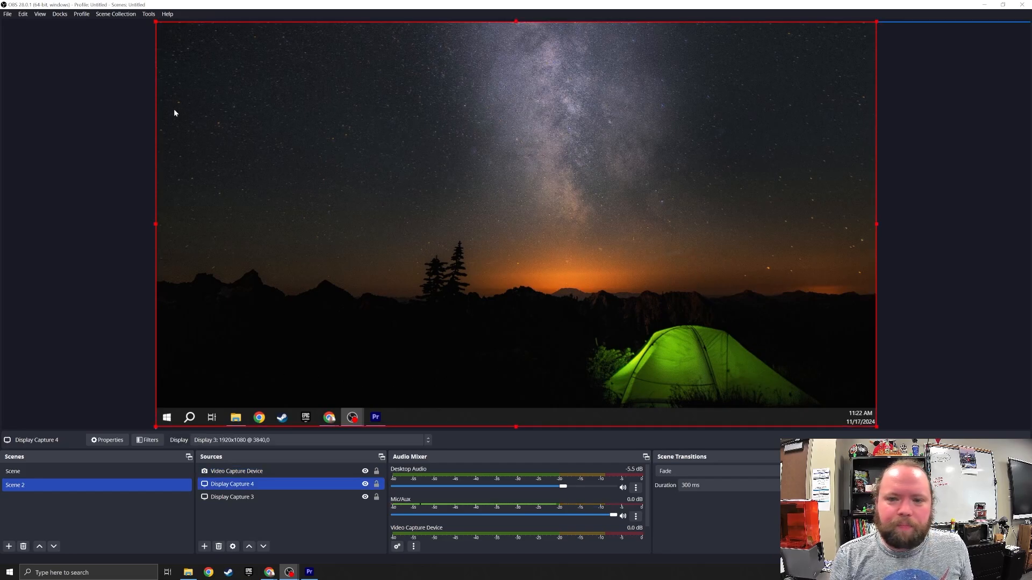
left_click_drag(156, 23, 371, 207)
left_click(370, 206)
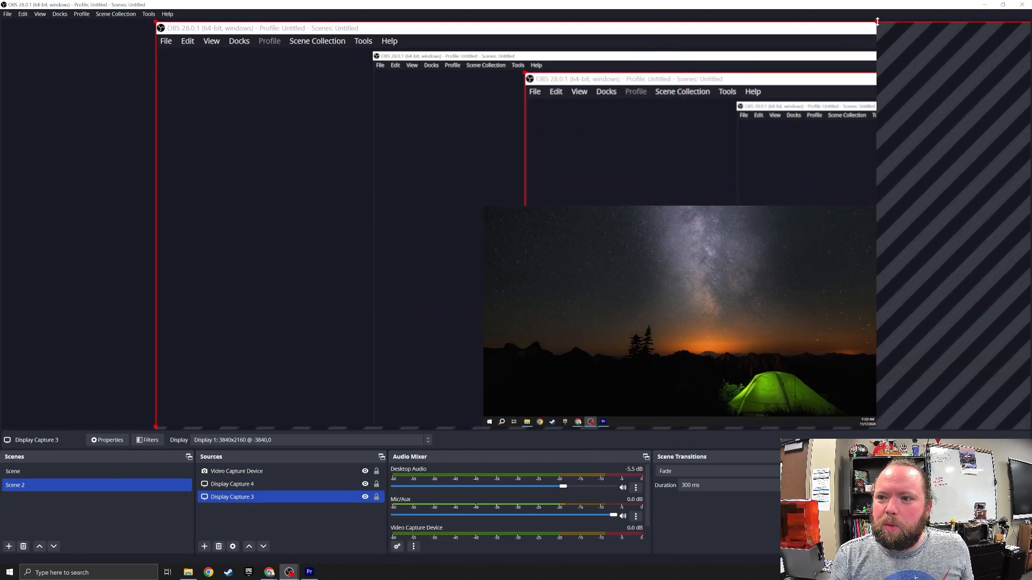
Scale Display Capture 3 down until the whole display fits inside the canvas and position it near the upper-left corner.
left_click_drag(275, 102, 0, 115)
left_click_drag(446, 98, 141, 93)
left_click_drag(891, 31, 867, 84)
left_click_drag(924, 52, 663, 199)
left_click_drag(321, 267, 405, 89)
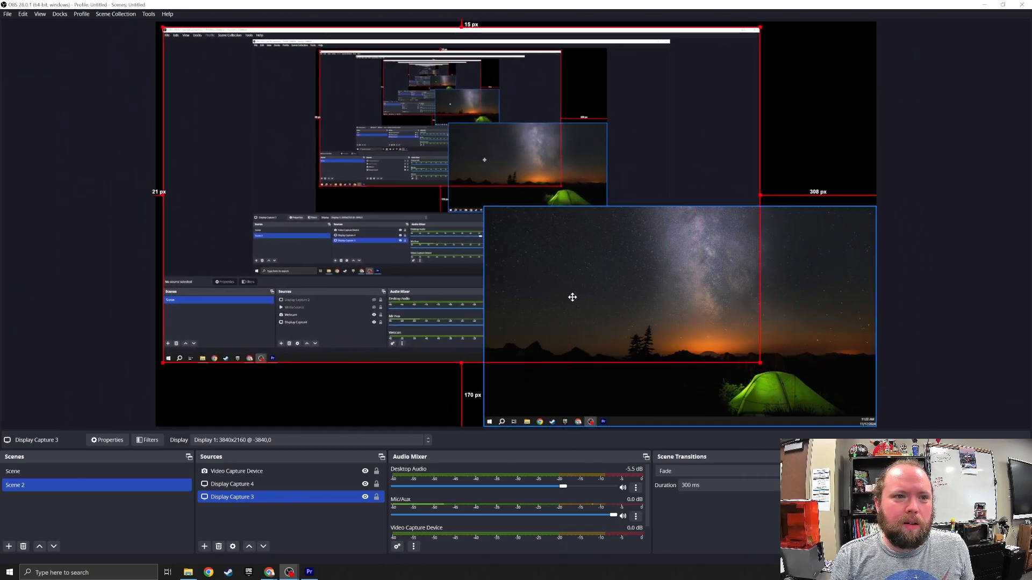
Shrink Display Capture 4 further into the lower-right corner, about 1460 px from the left, and enlarge Display Capture 3 to fill the canvas.
left_click(794, 386)
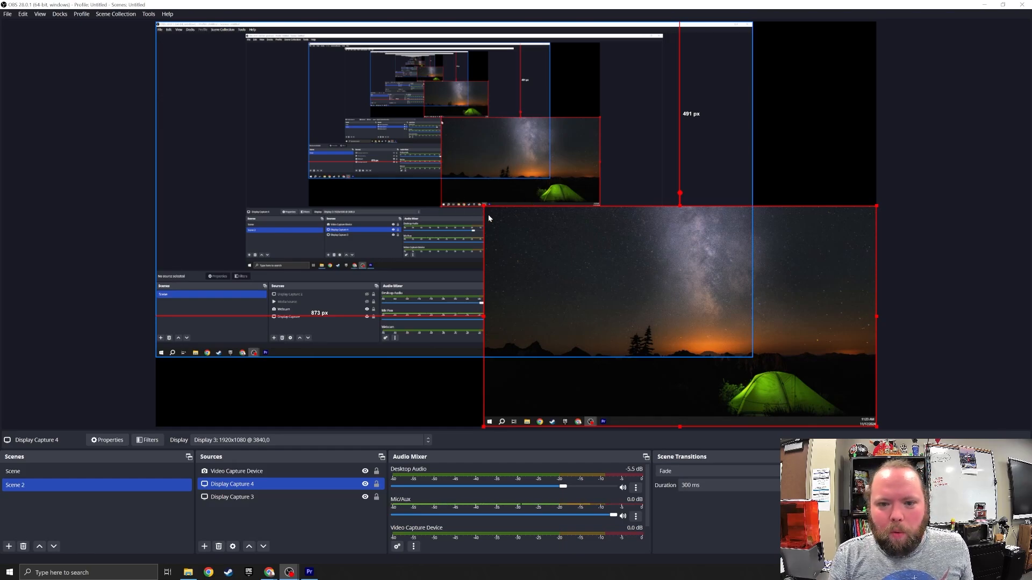
left_click_drag(485, 206, 685, 319)
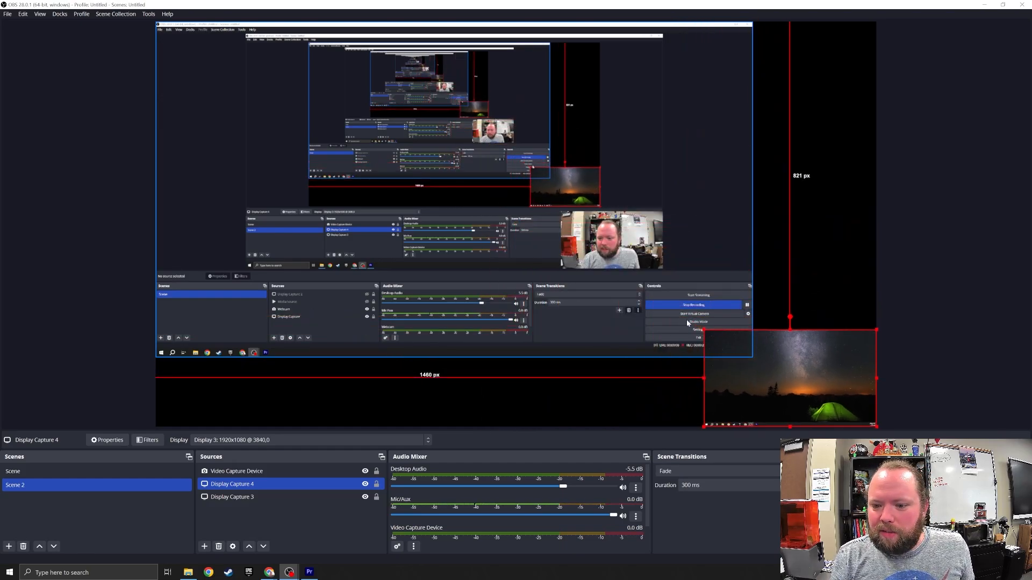
left_click(686, 320)
left_click_drag(752, 357, 876, 425)
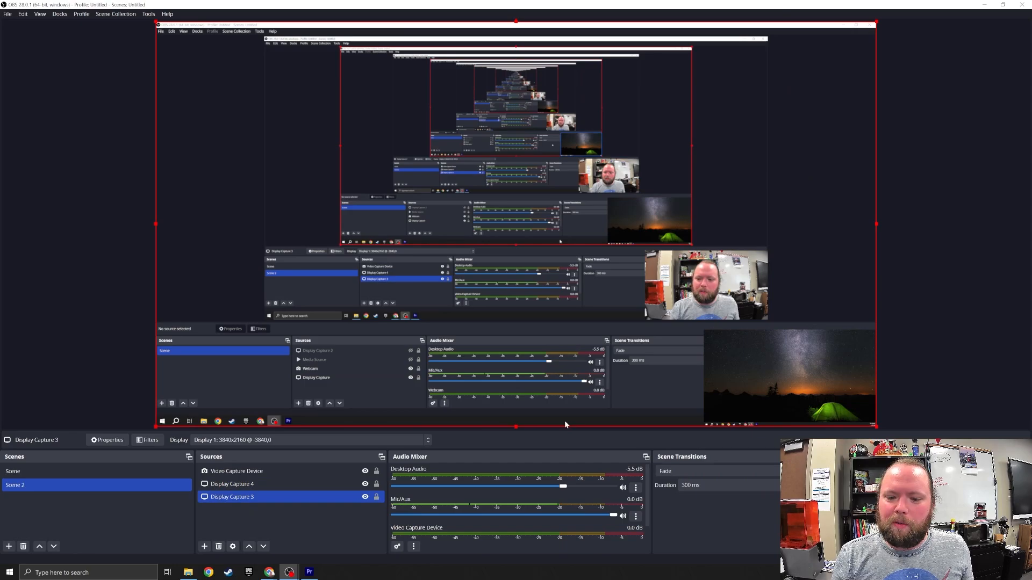
Hide Display Capture 4, Display Capture 3 and Video Capture Device in Scene 2.
left_click(364, 474)
left_click(364, 484)
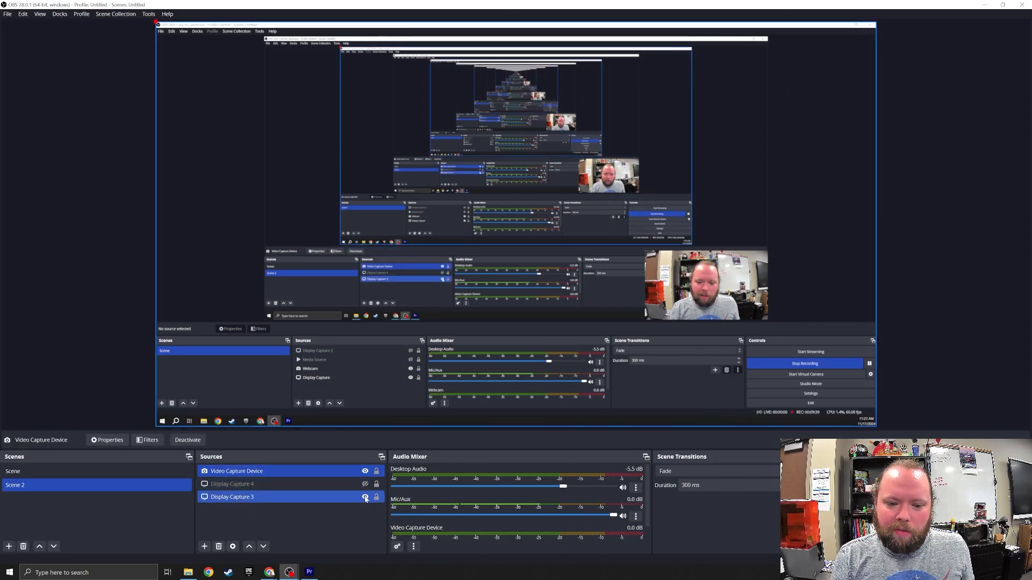
left_click(365, 497)
left_click(365, 471)
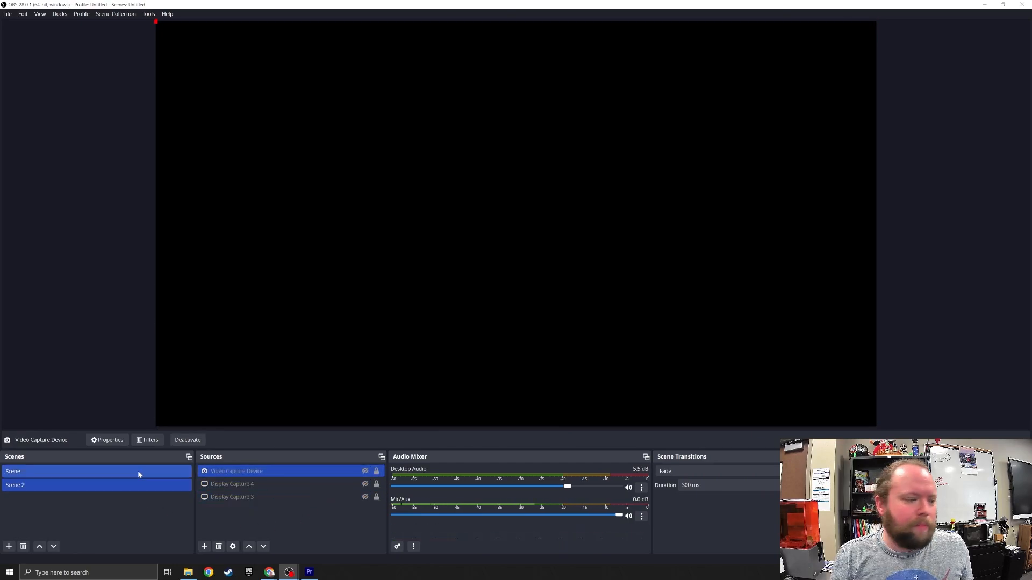
left_click(238, 496, "ctrl")
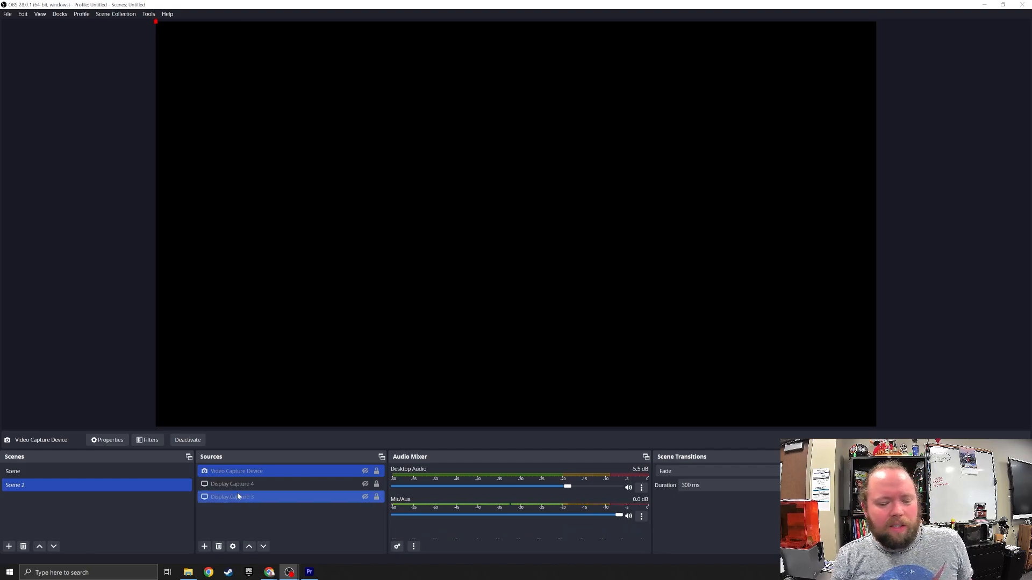
left_click(370, 498, "ctrl")
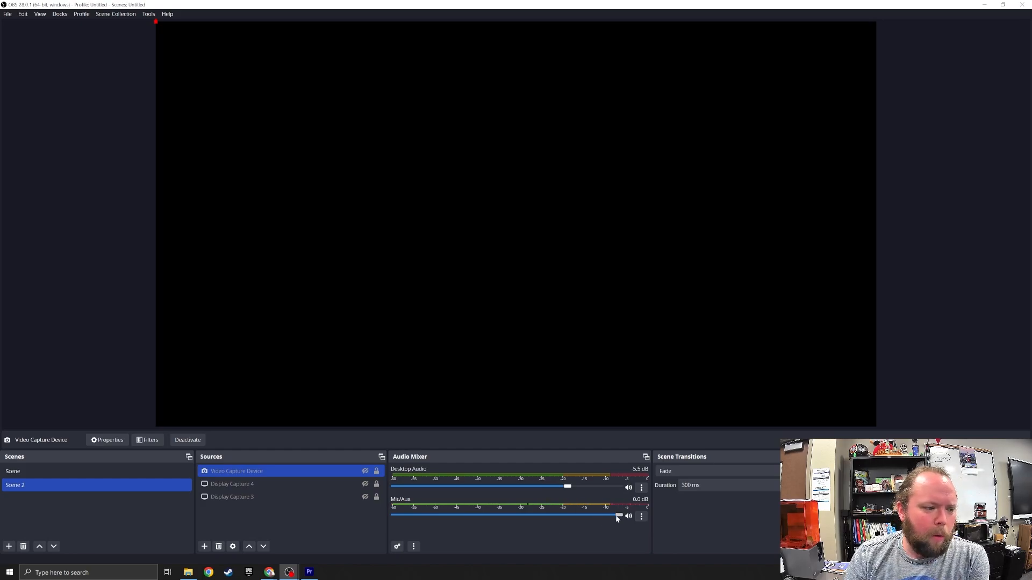
Lower the Mic/Aux volume to -3.0 dB and bring it back up to 0.0 dB.
left_click_drag(617, 516, 587, 516)
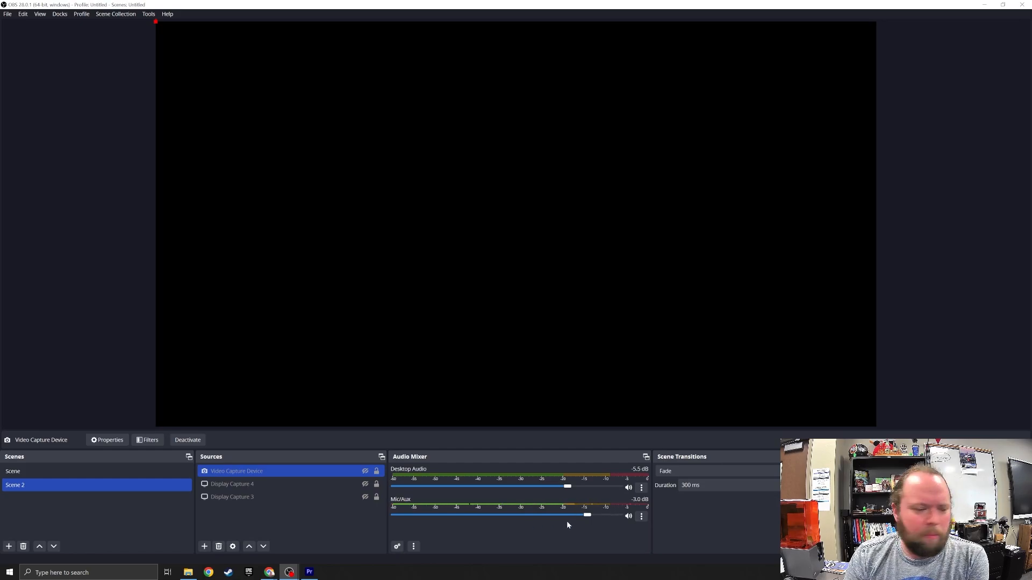
left_click_drag(589, 519, 625, 519)
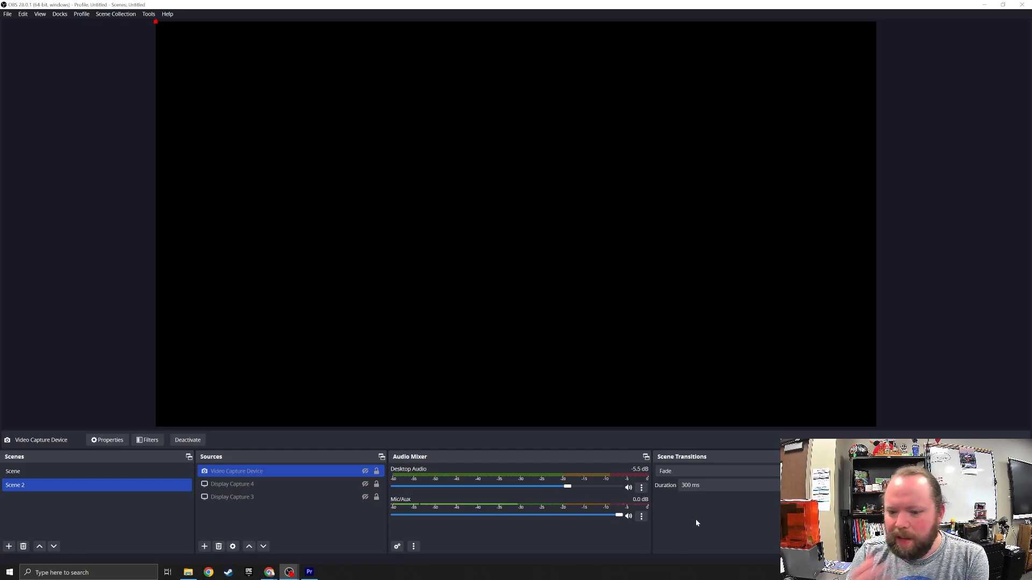
left_click(24, 472, "ctrl")
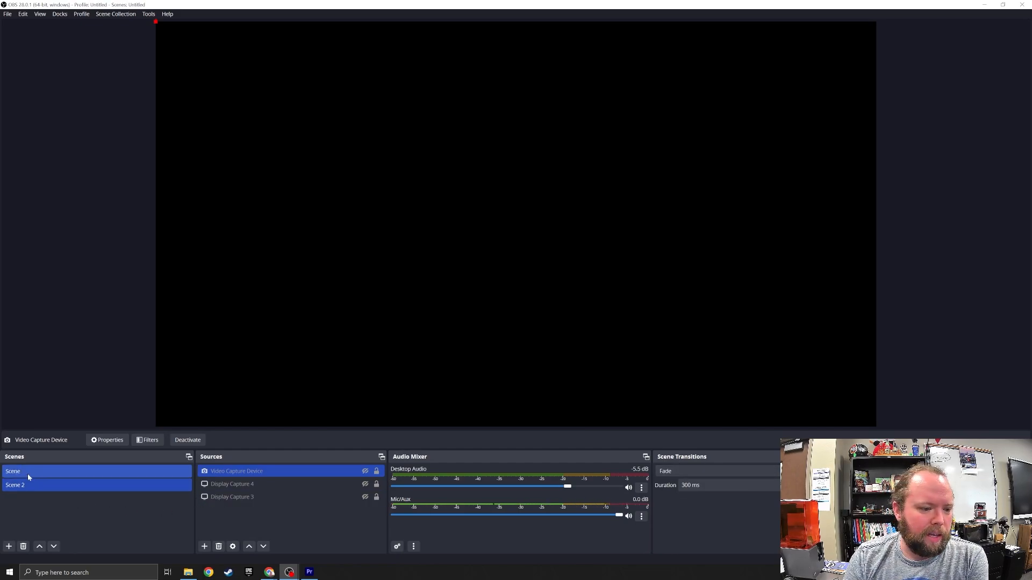
left_click(21, 486)
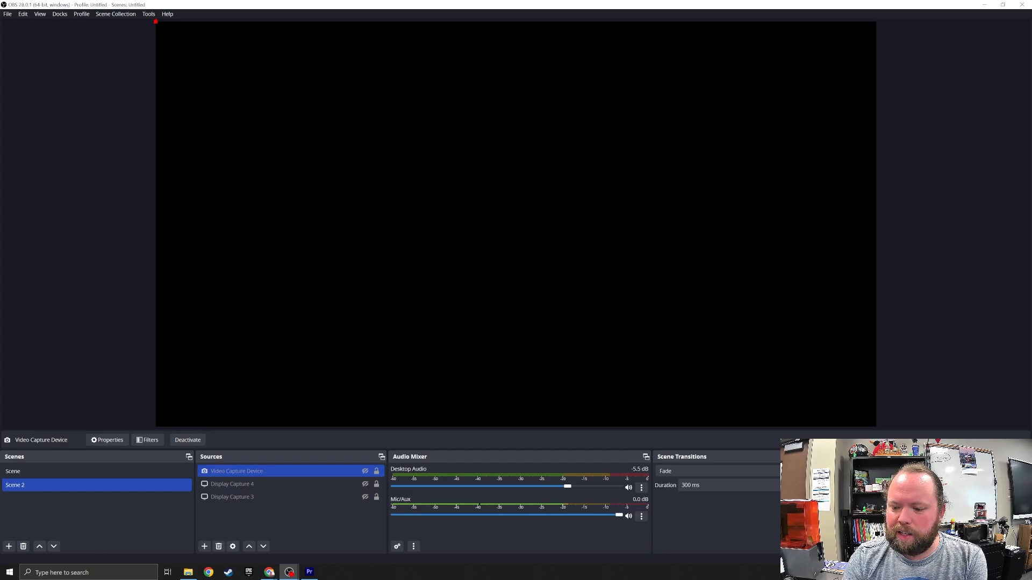
Open the program's settings at the General options and enlarge the settings window.
left_click(937, 527)
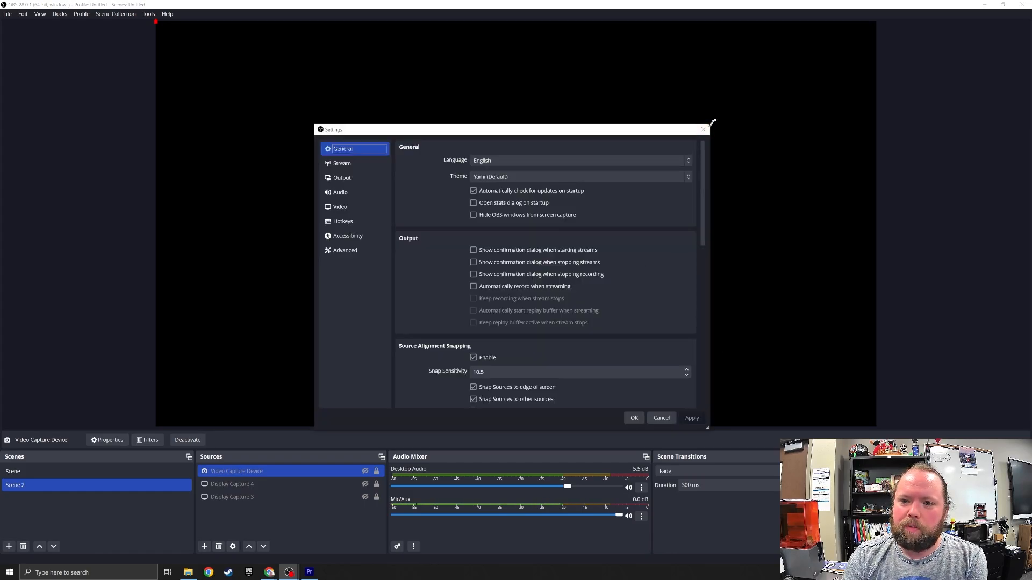
left_click_drag(709, 124, 866, 28)
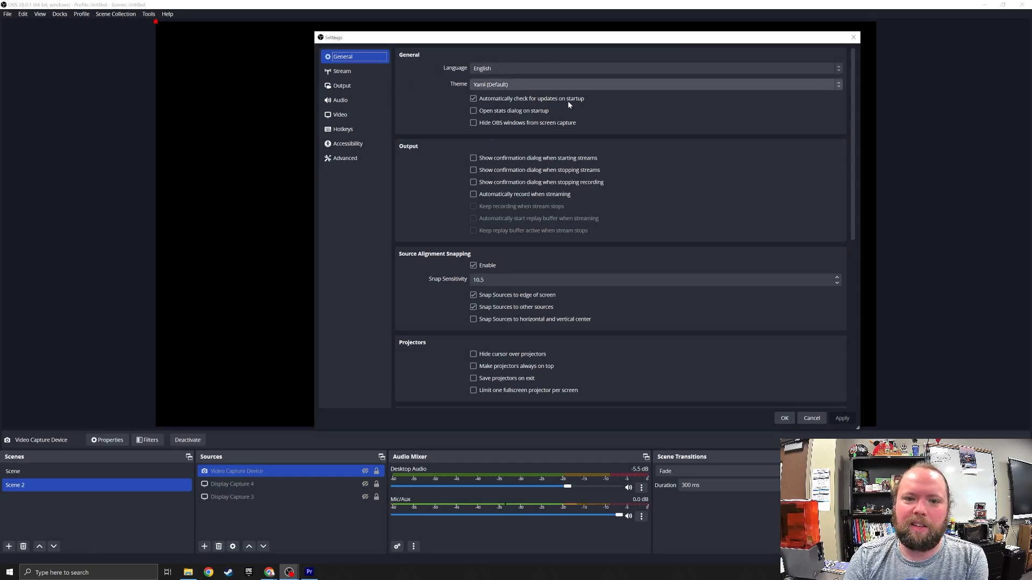
Review the streaming service options, the output settings and the available audio bitrates.
left_click(348, 76)
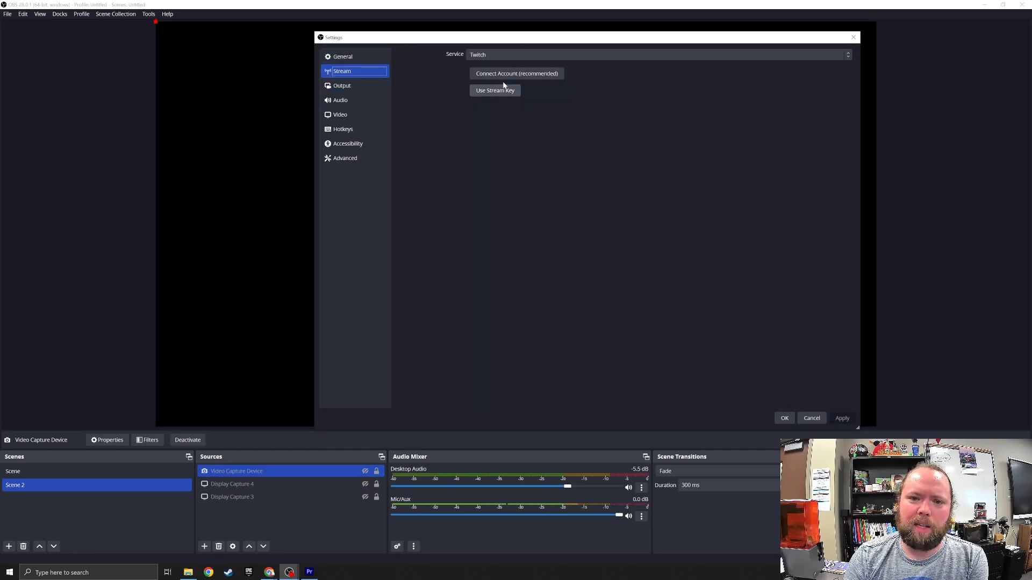
left_click(343, 89)
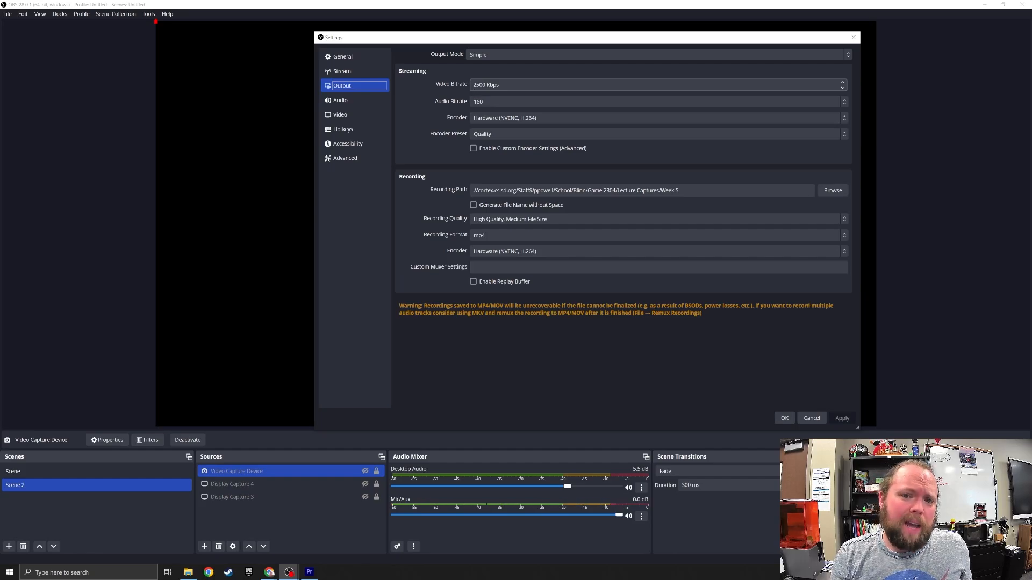
left_click(473, 105)
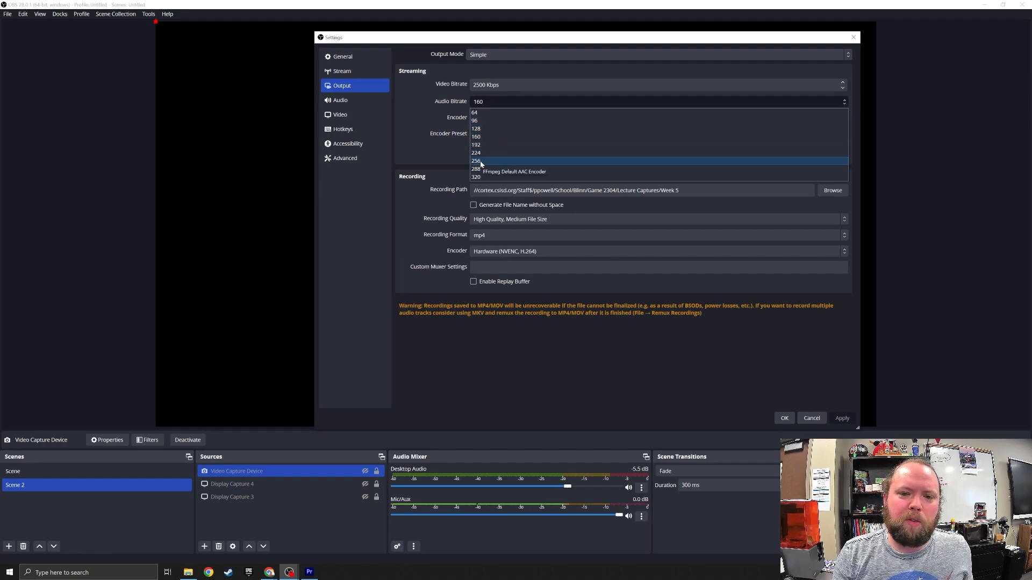
left_click(414, 155)
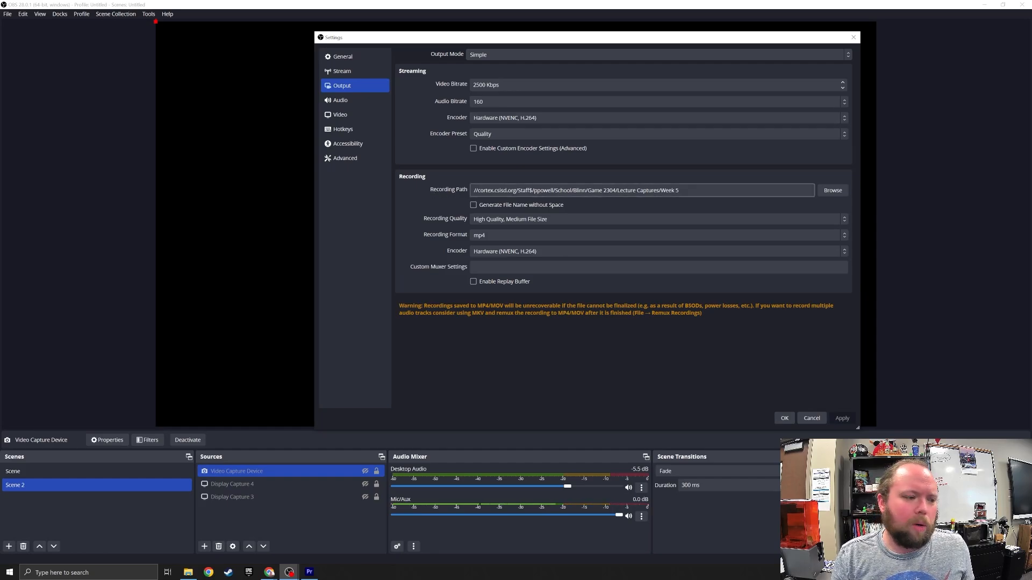
Review the recording path and the recording quality options, keeping High Quality, Medium File Size.
left_click_drag(680, 191, 473, 190)
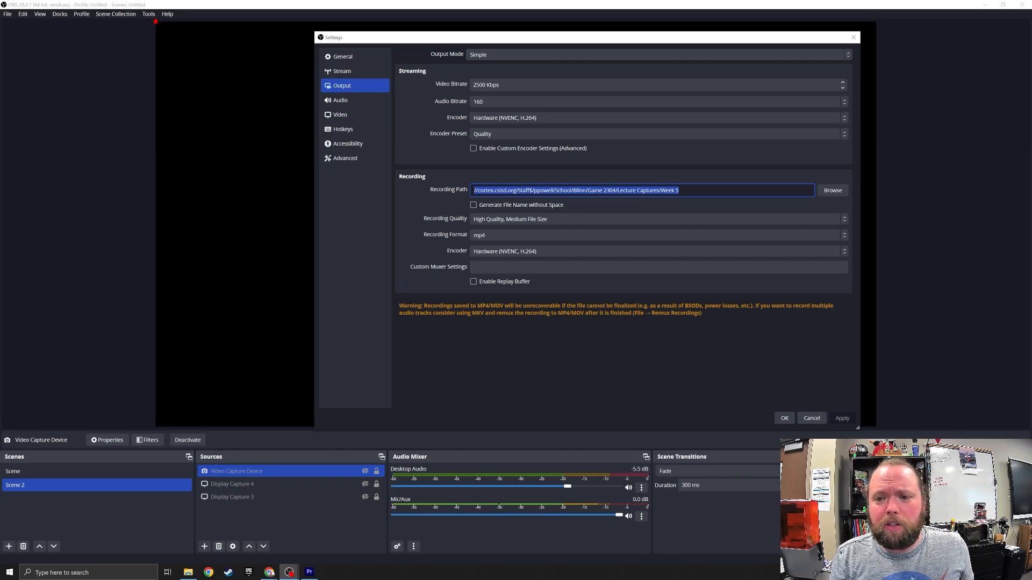
left_click(680, 190)
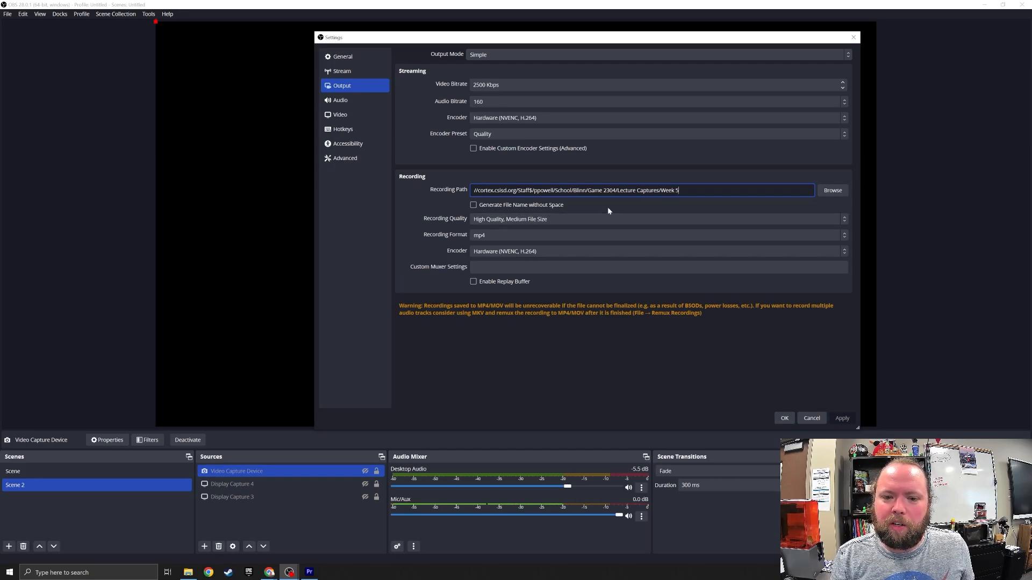
left_click(507, 220)
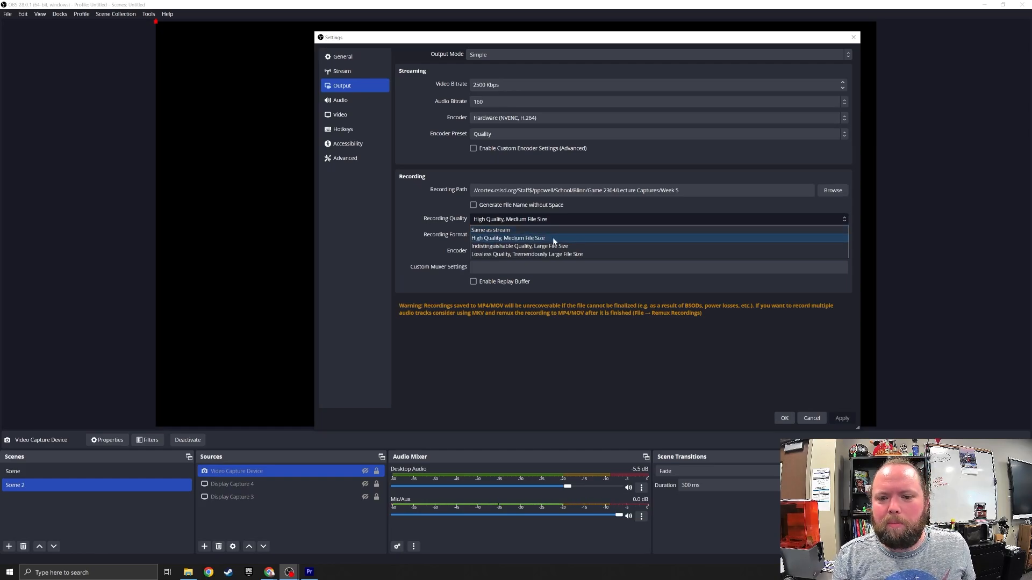
left_click(553, 238)
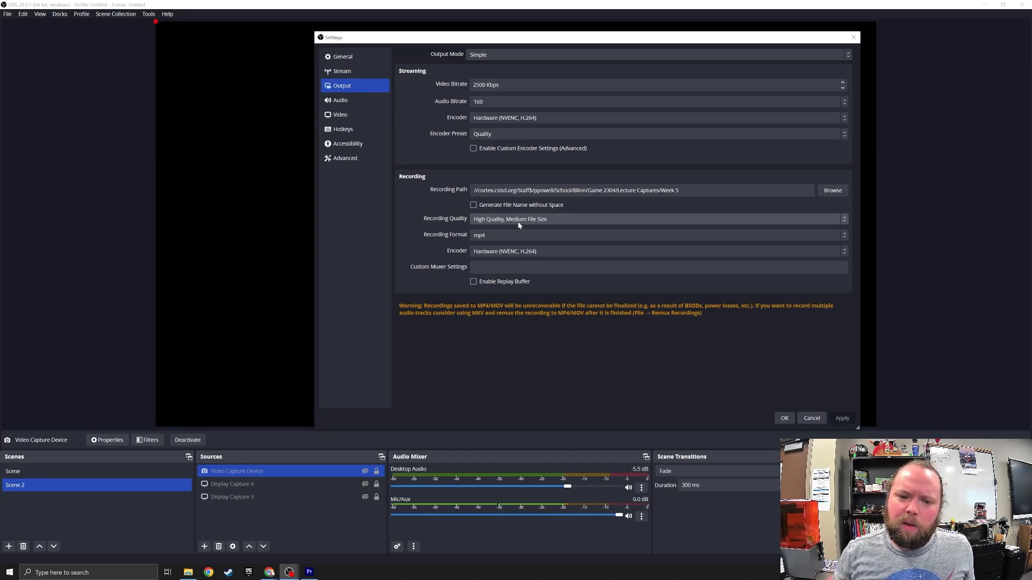
Examine the available recording formats and keep mp4 as the recording format.
left_click(486, 237)
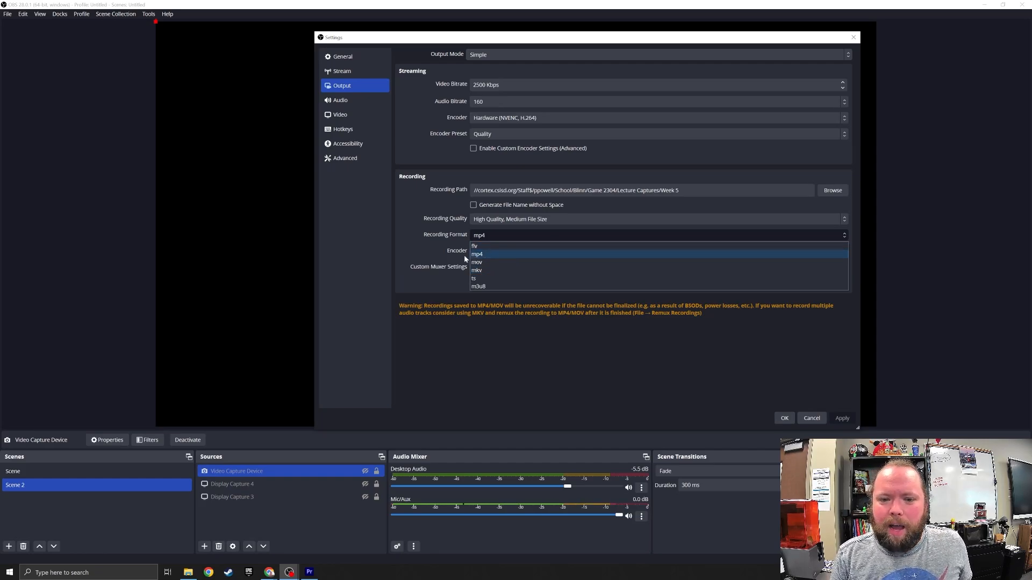
left_click(480, 257)
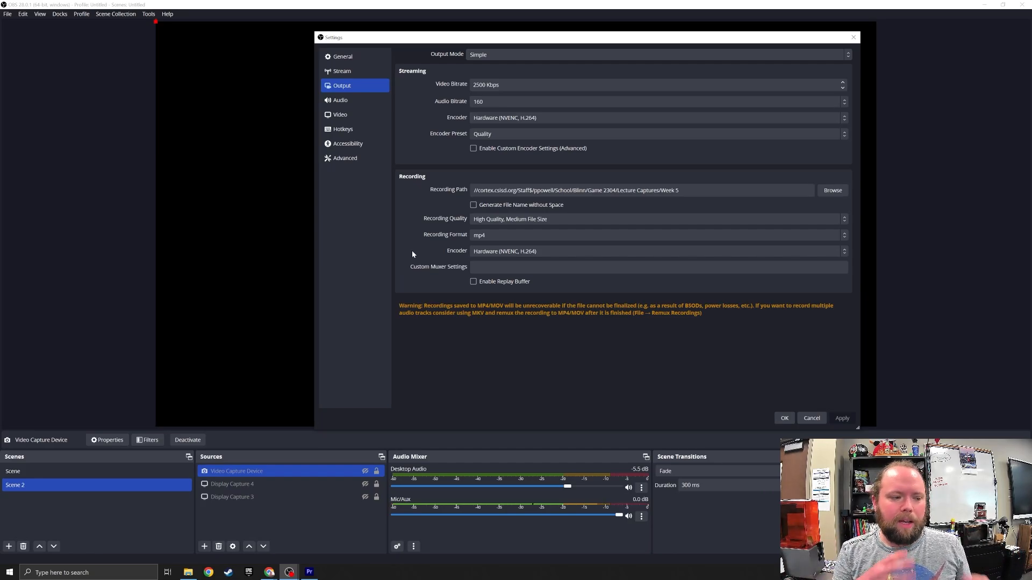
left_click(491, 238)
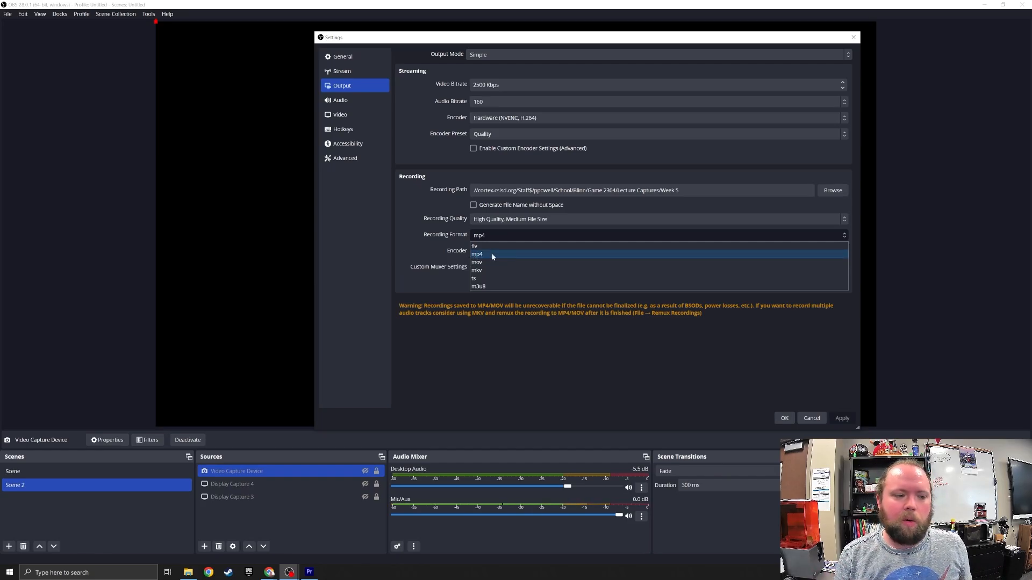
left_click(492, 254)
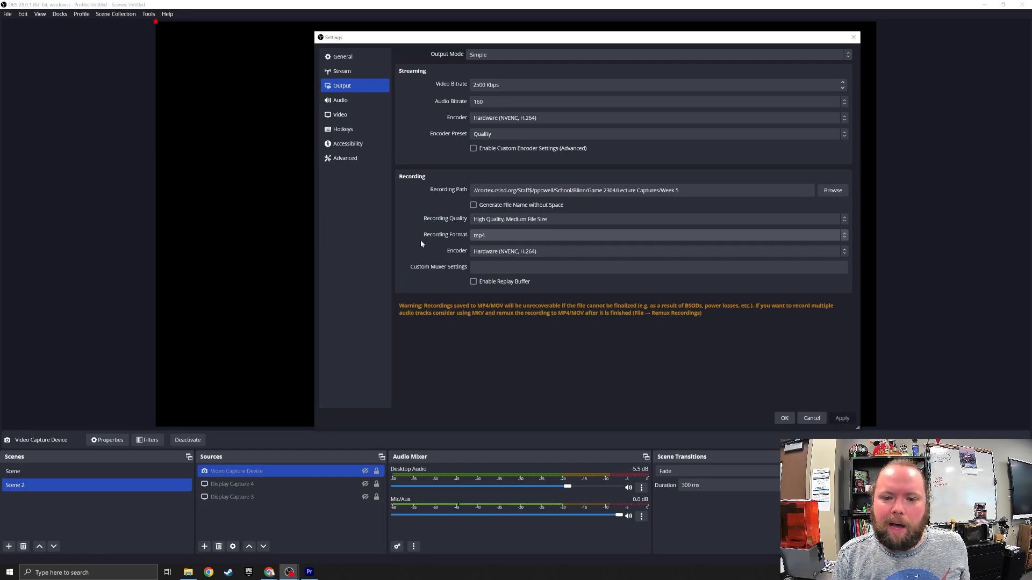
left_click(484, 237)
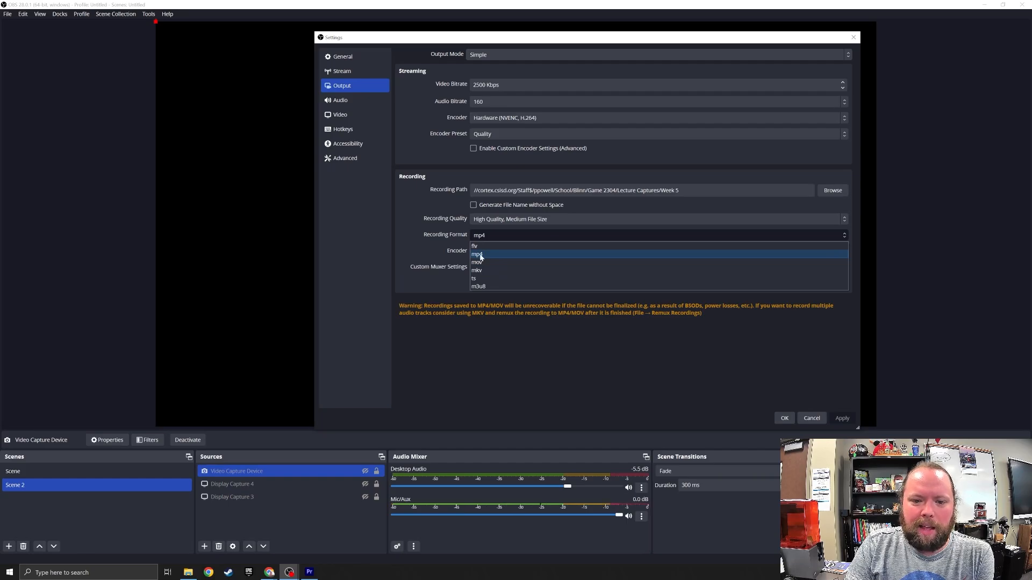
left_click(422, 255)
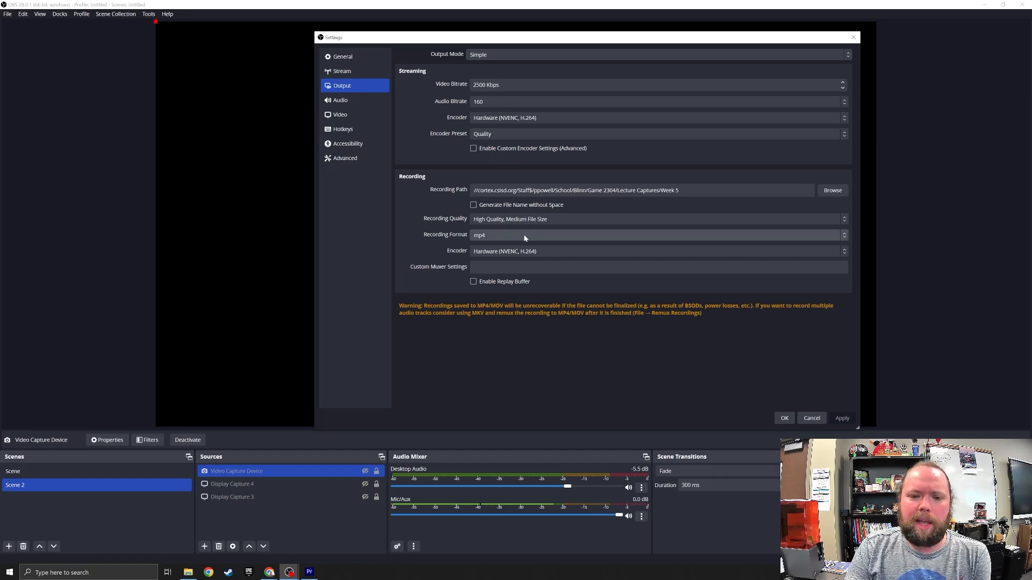
left_click(505, 234)
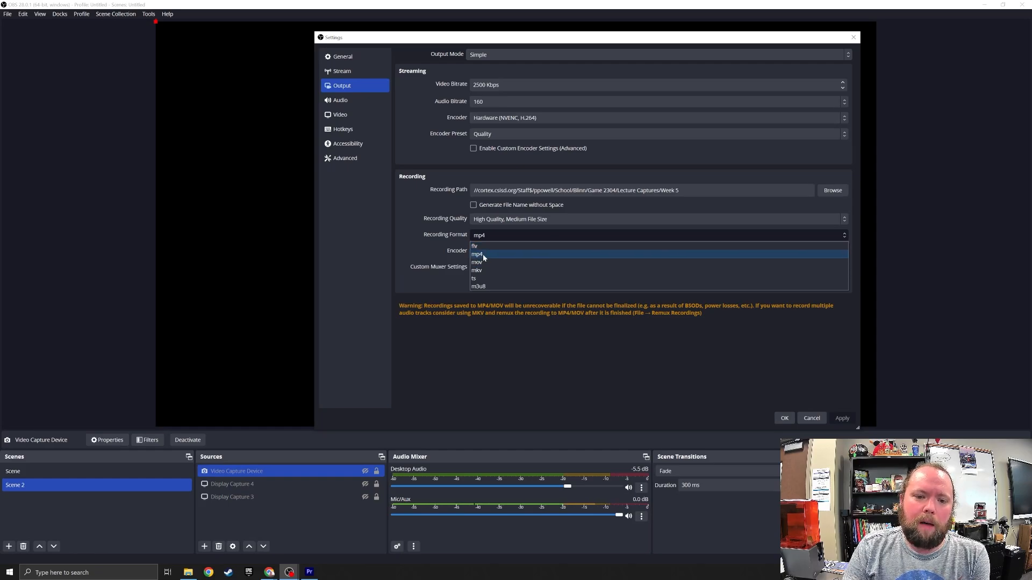
left_click(422, 254)
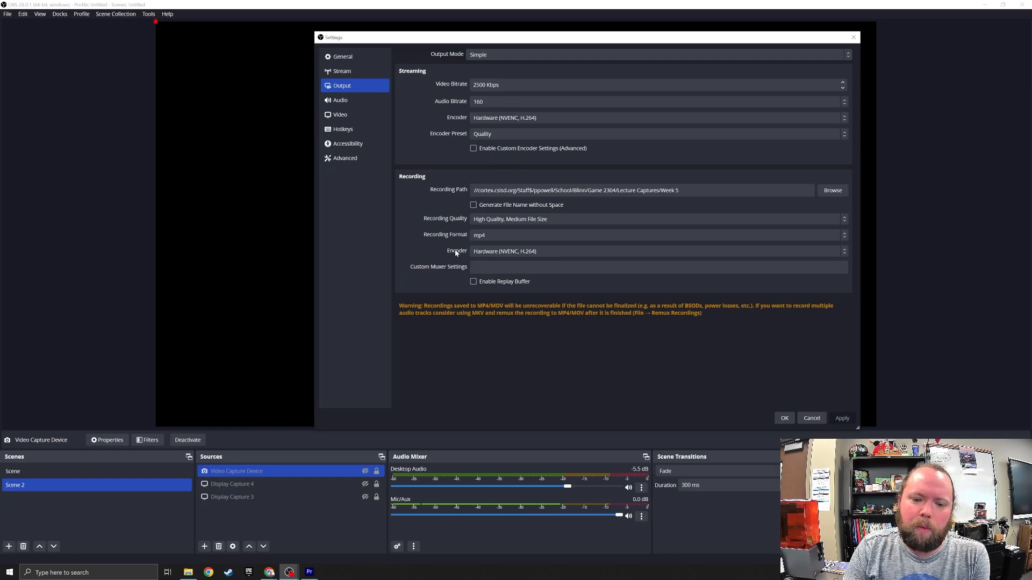
Examine the audio settings, including the sample rate, channel and Mic/Auxiliary Audio device choices.
left_click(343, 101)
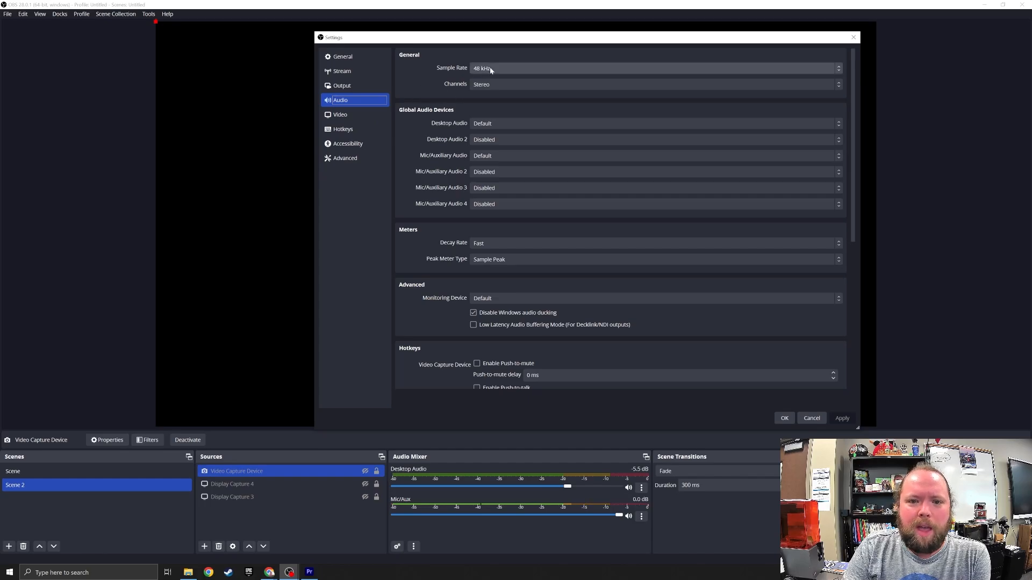
scroll(589, 194, "down", 3)
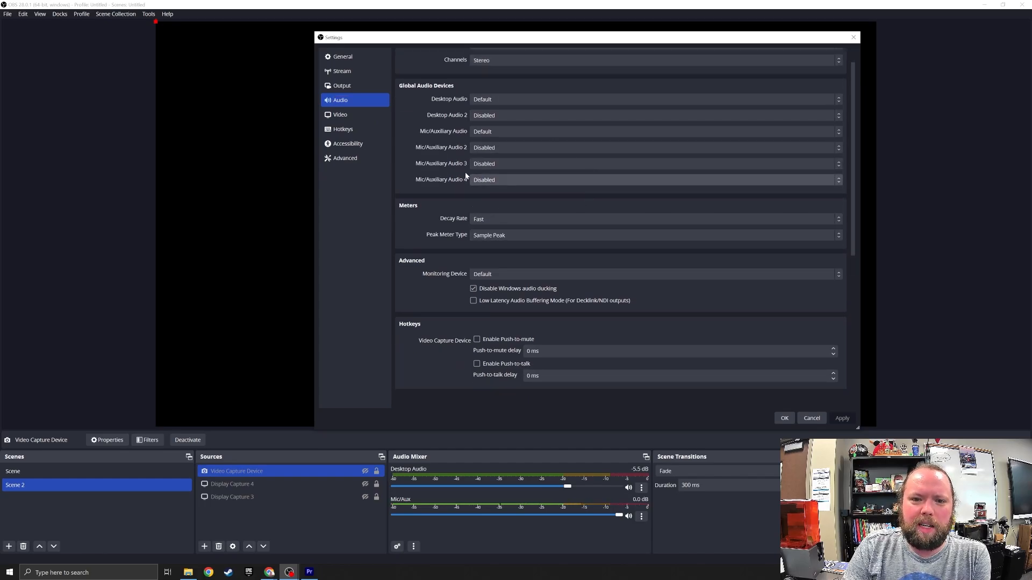
scroll(468, 177, "up", 3)
left_click(497, 69)
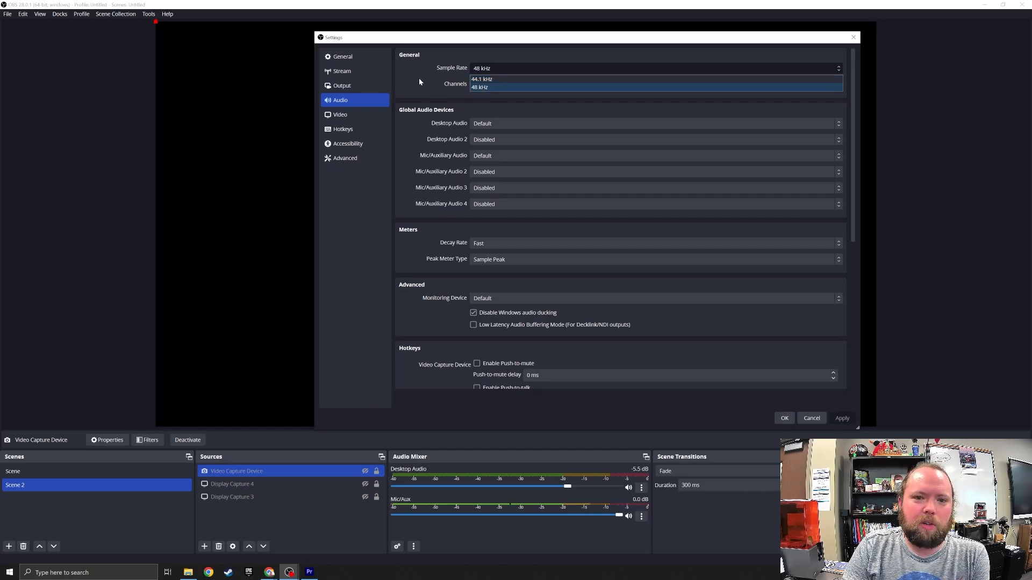
left_click(439, 75)
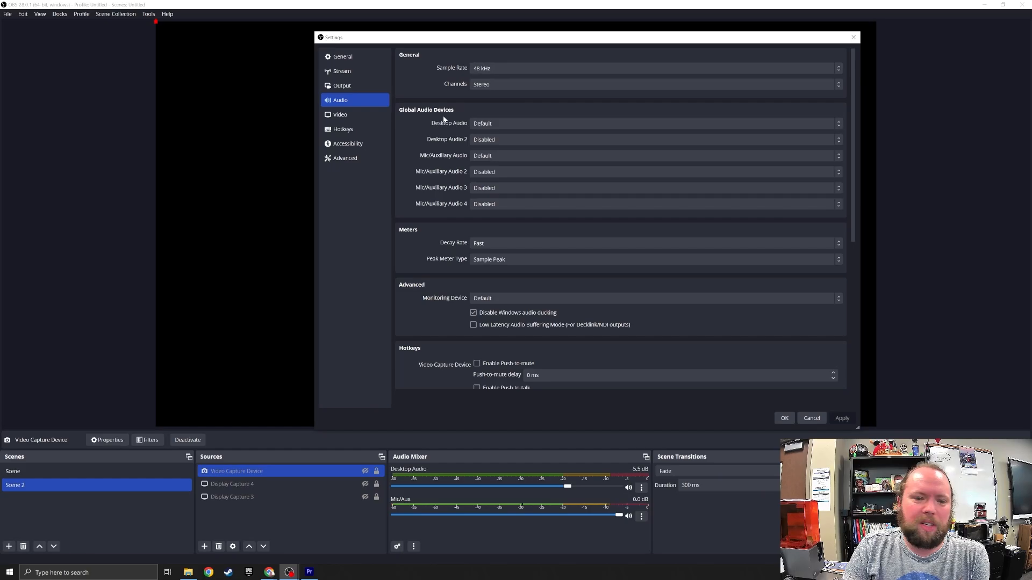
left_click(500, 86)
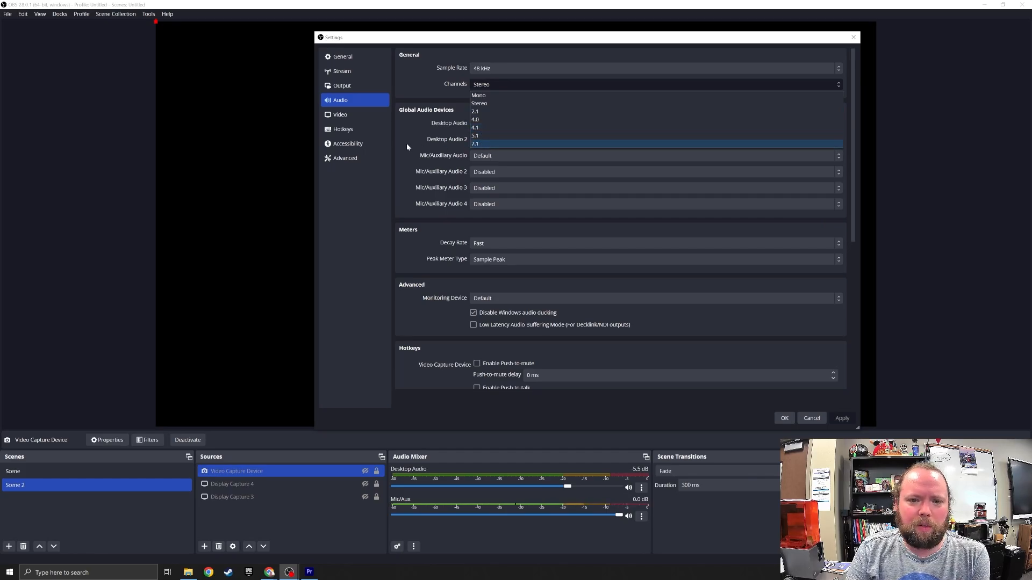
left_click(414, 90)
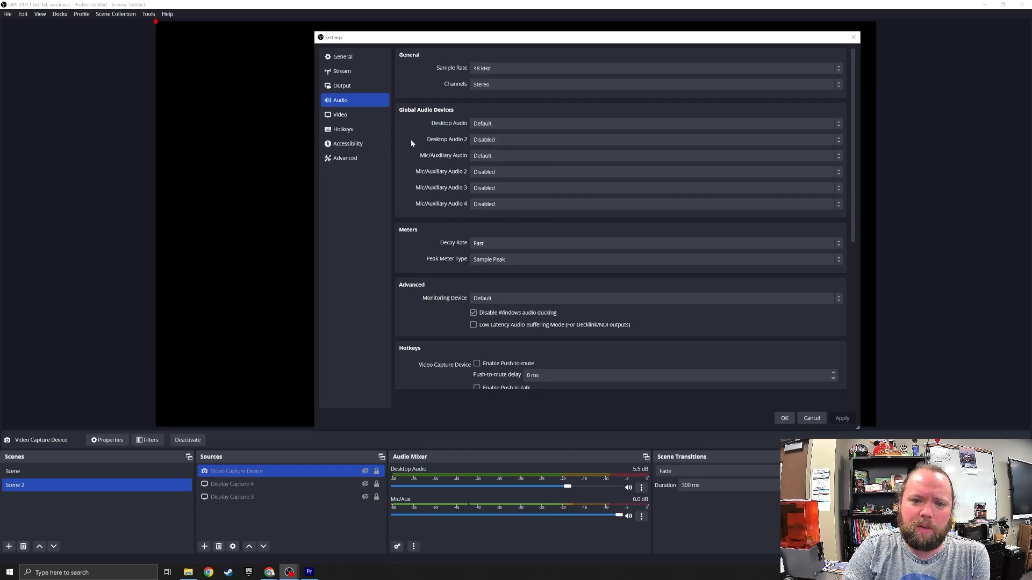
left_click(491, 155)
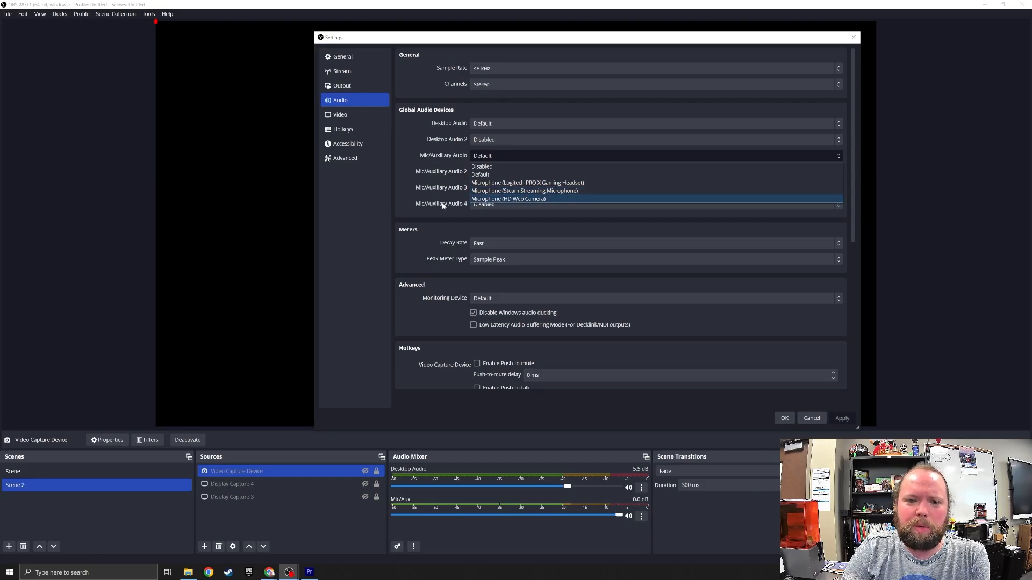
left_click(398, 187)
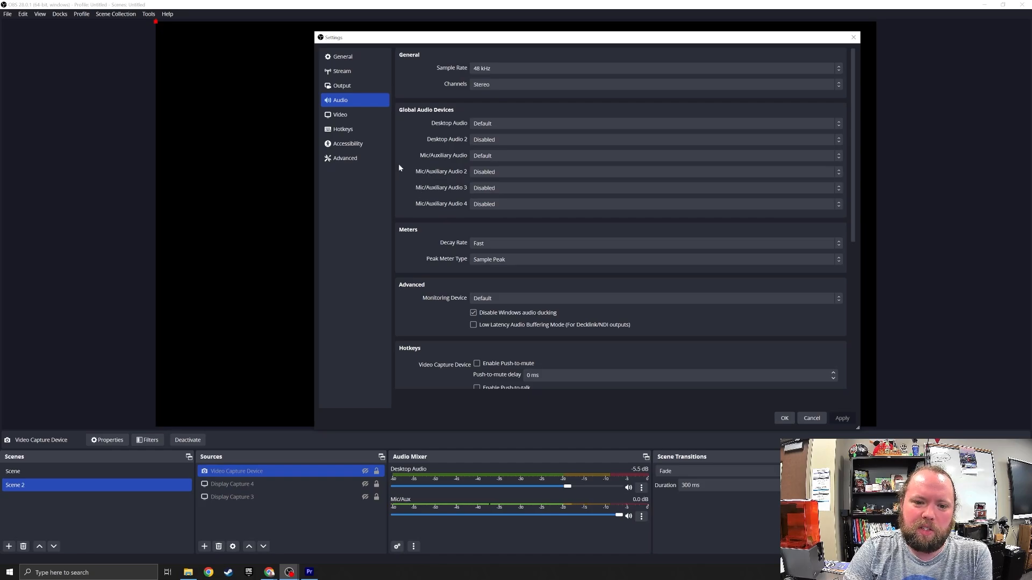
Review the video settings and base canvas resolution options, recheck the output settings, and close the settings window without changes.
left_click(360, 114)
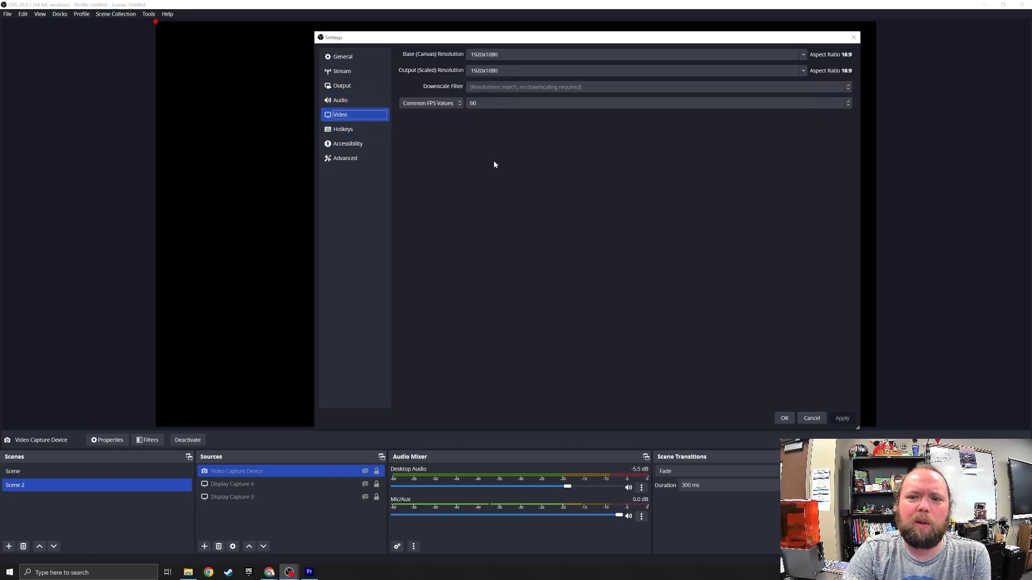
left_click(804, 56)
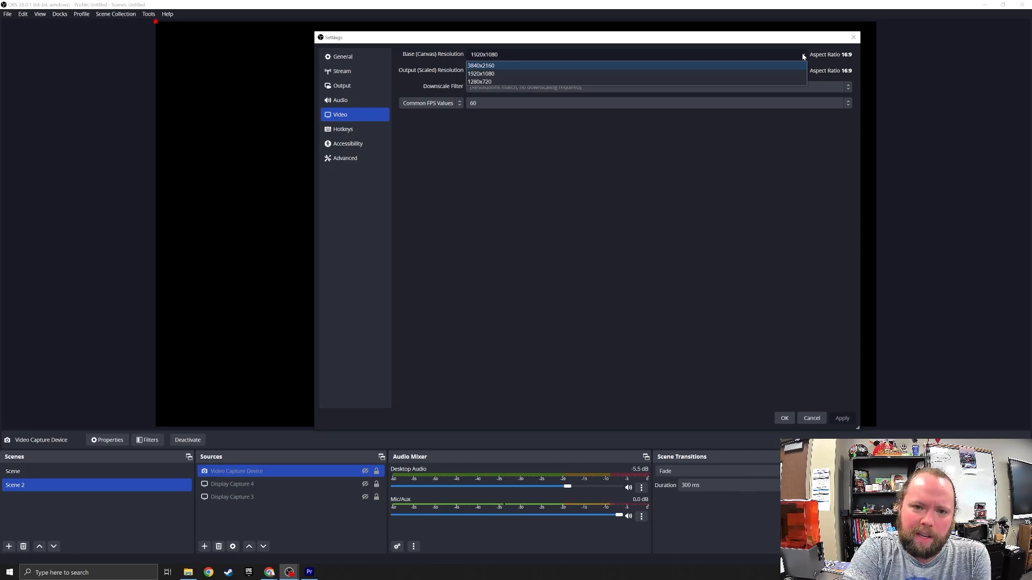
left_click(803, 56)
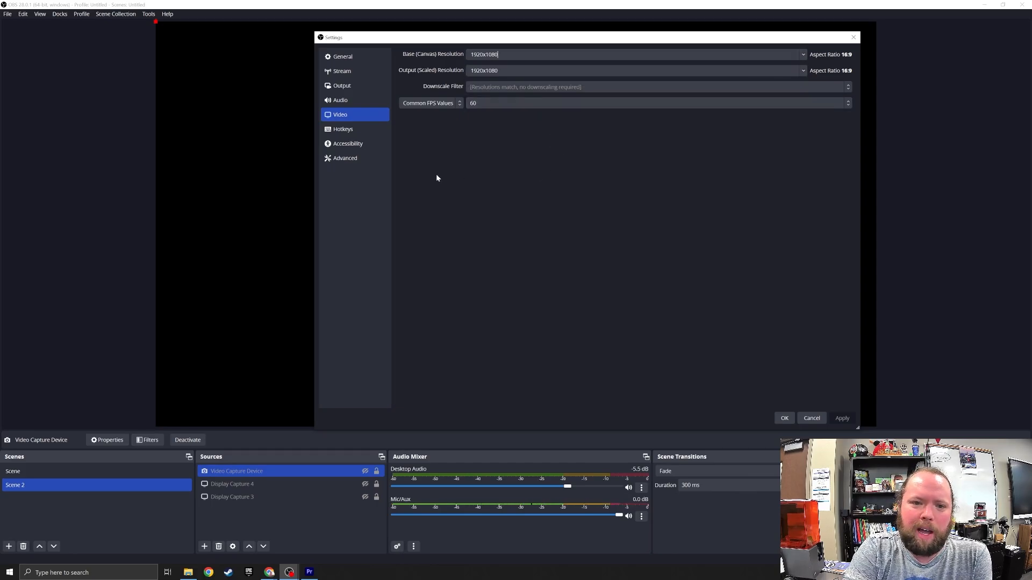
left_click(344, 87)
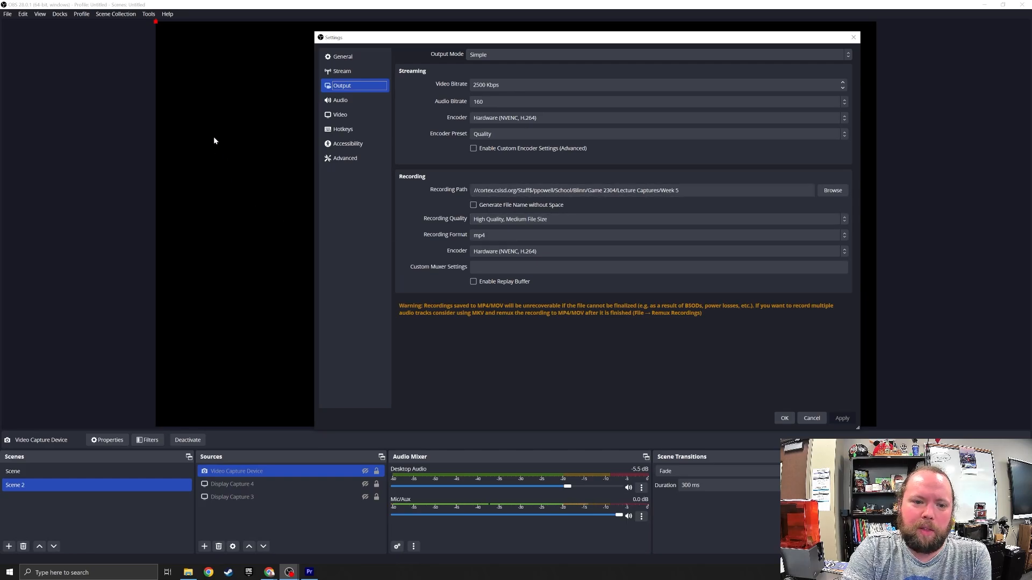
left_click(356, 117)
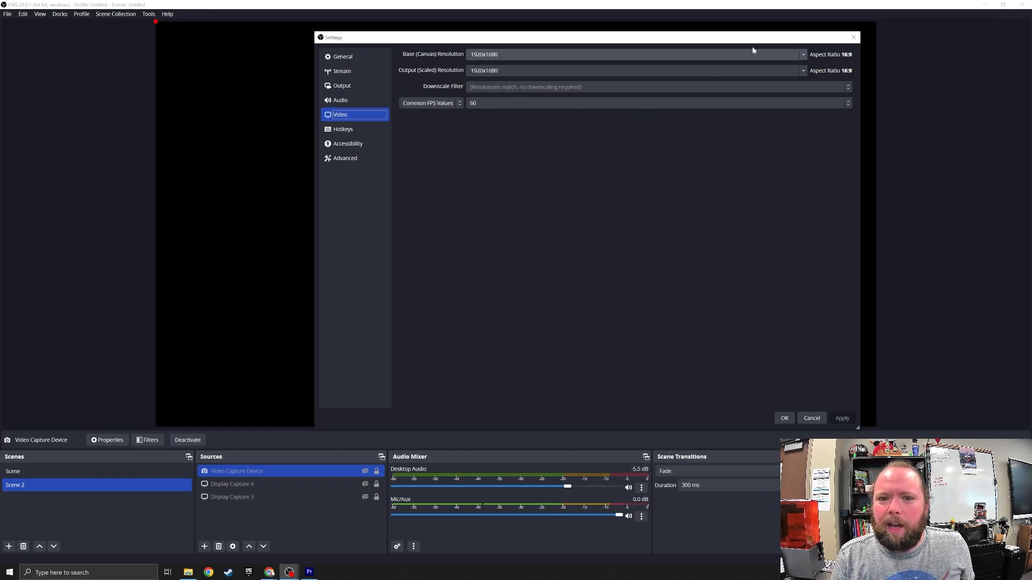
left_click(853, 37)
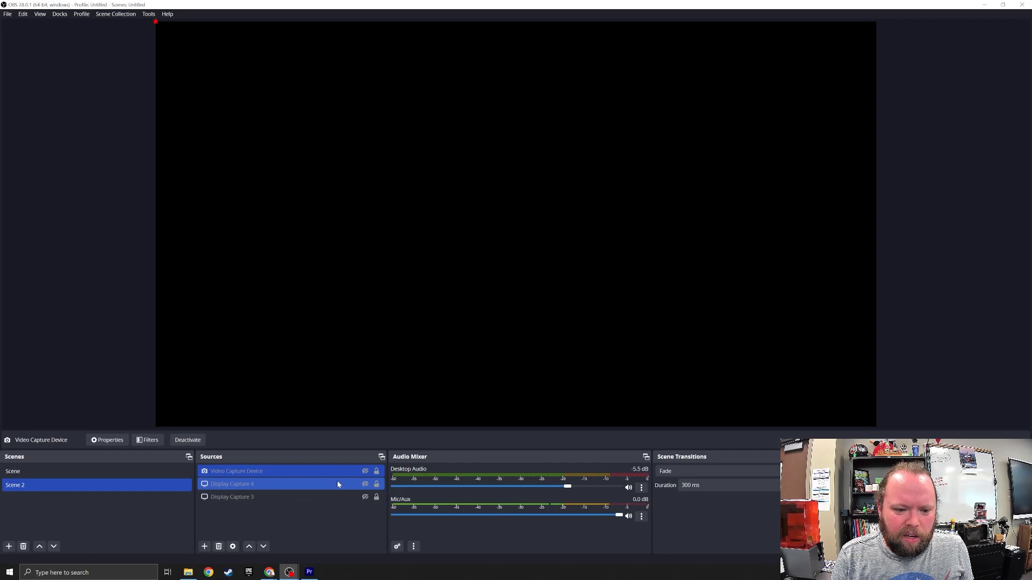
Show Display Capture 4 in Scene 2 and enlarge it to fill the whole canvas.
left_click(365, 498)
left_click(366, 497)
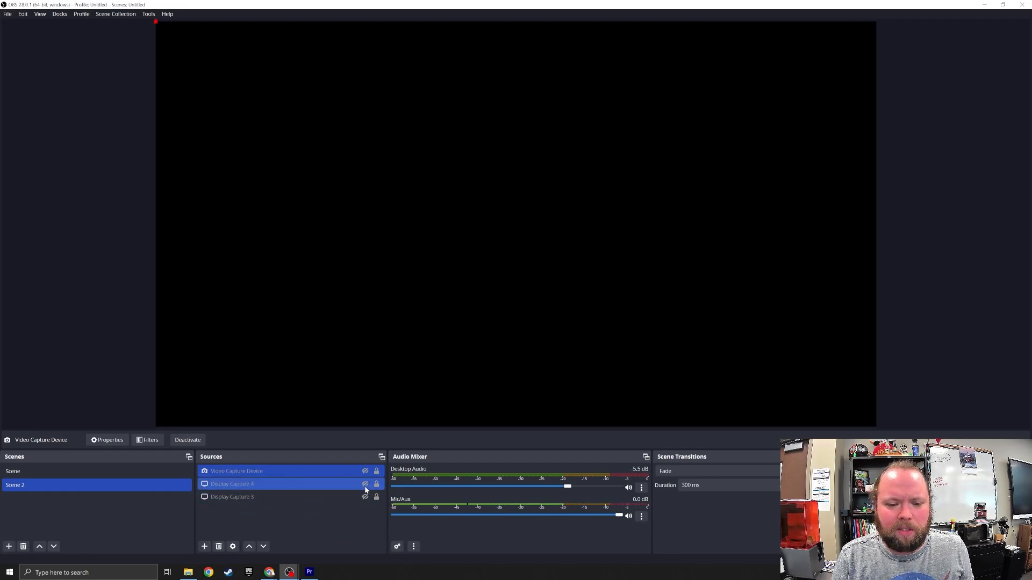
left_click(364, 484)
left_click(709, 338)
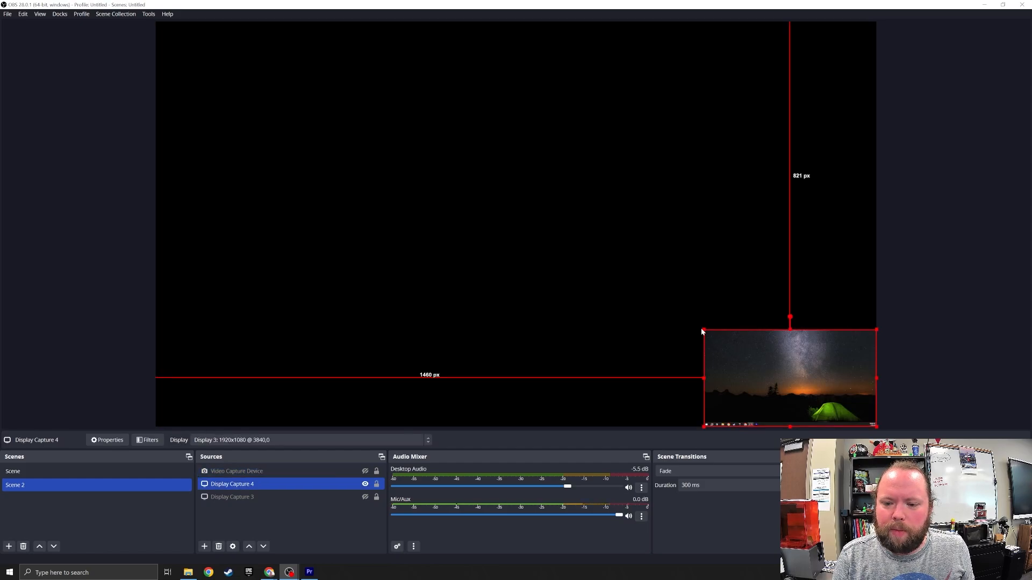
left_click_drag(704, 330, 155, 24)
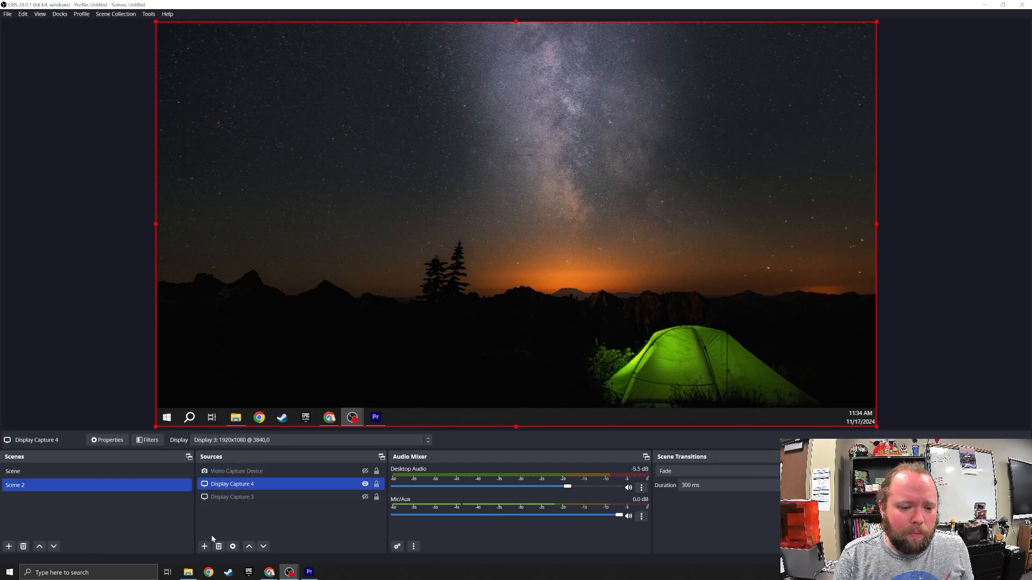
Look over the source types that can be added to Scene 2, without adding any.
left_click(204, 546)
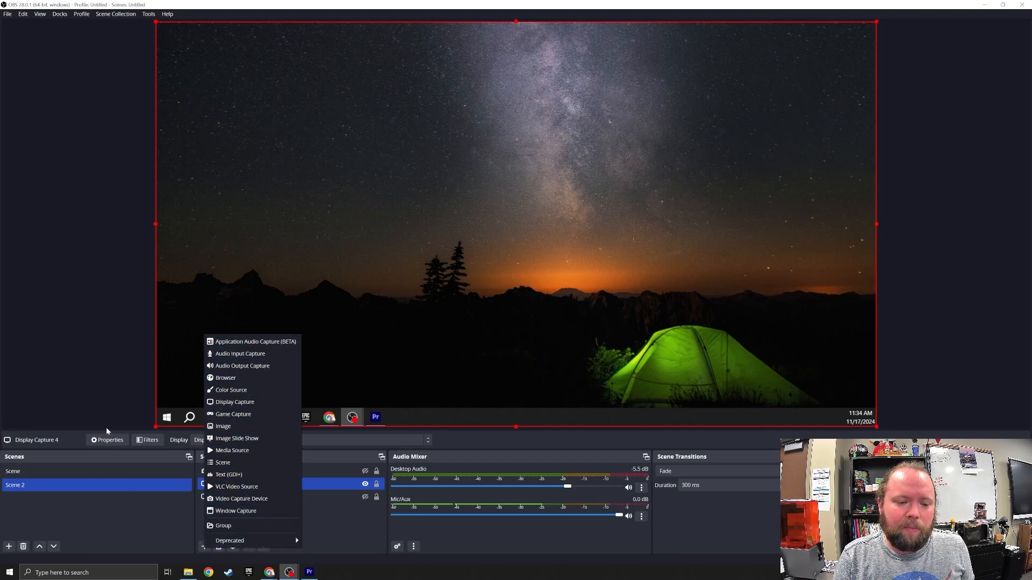
left_click(90, 337)
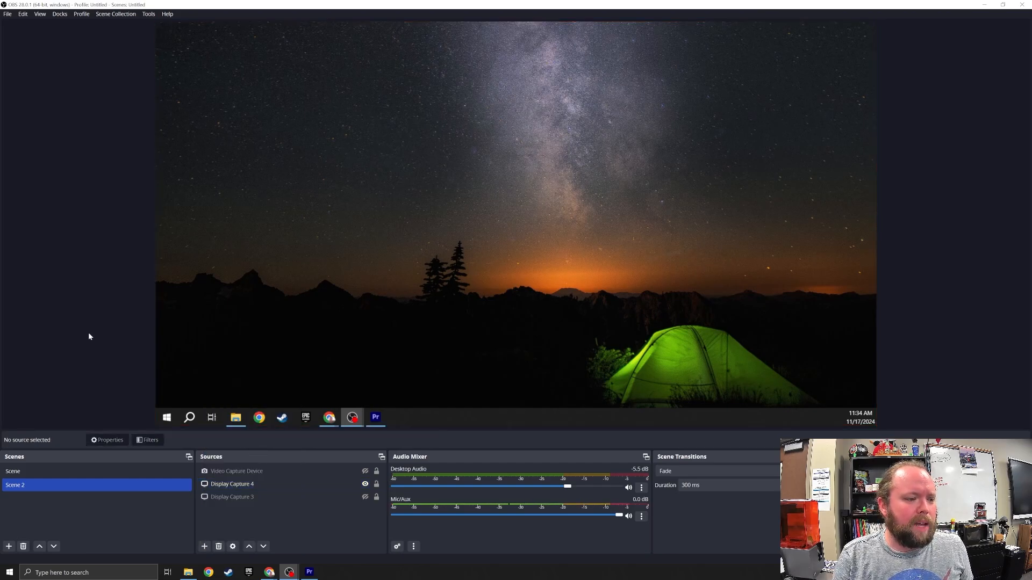